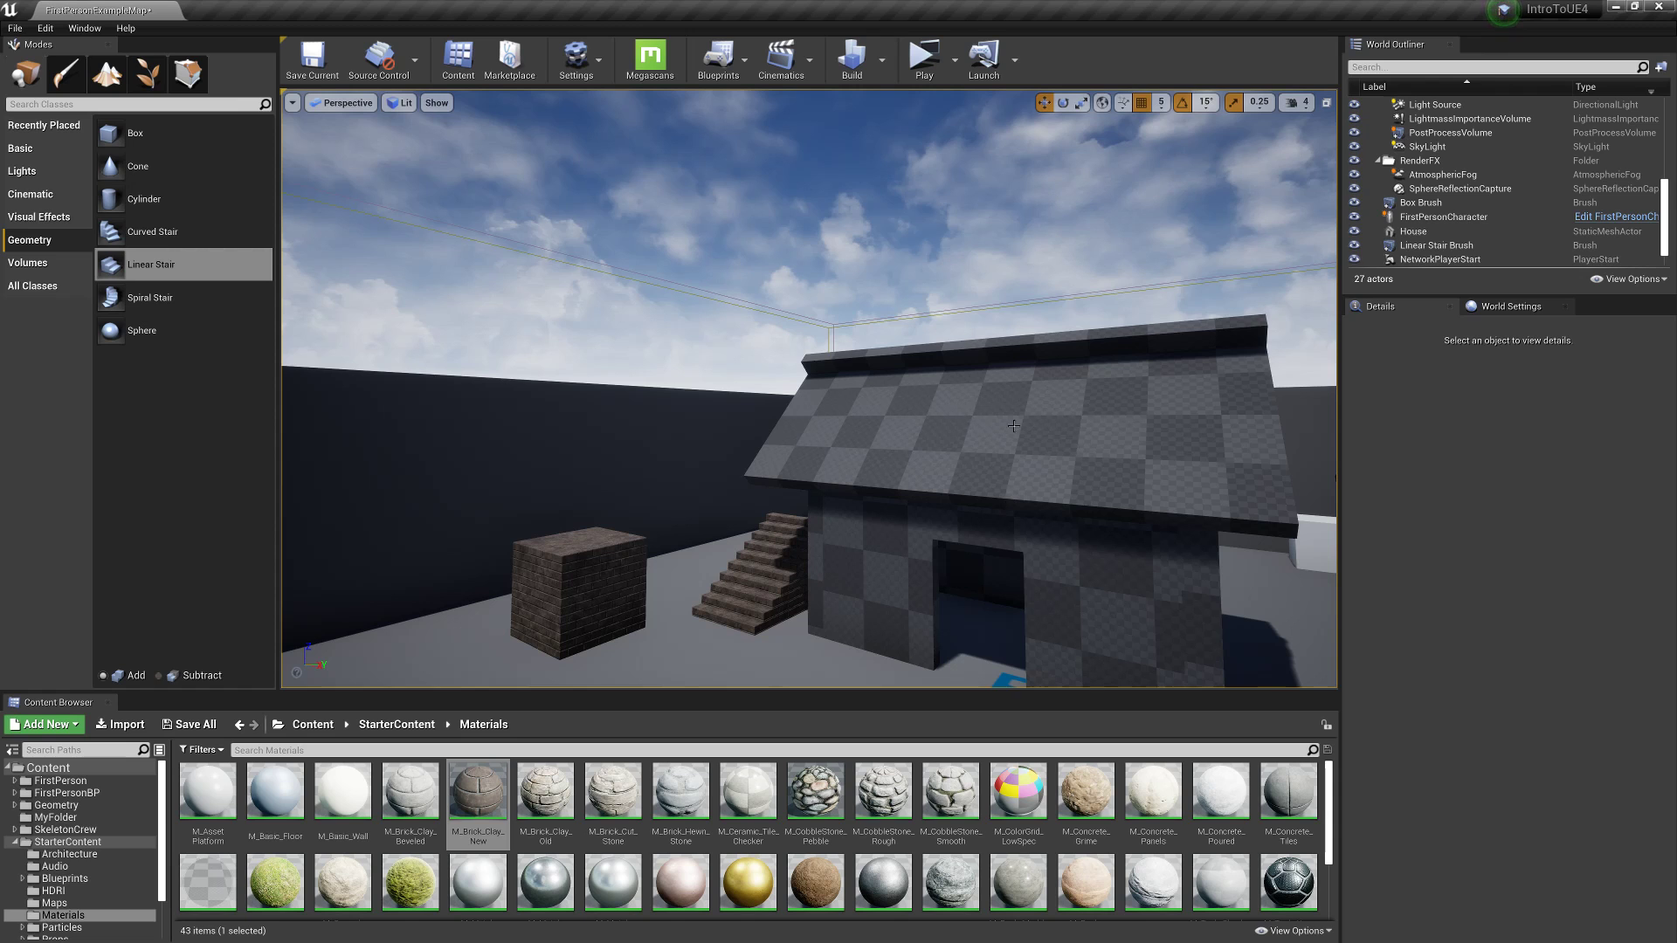
Step: Try to apply the M_Wood_Pine material to the roof of the House static mesh
key("s")
mouse_move(1032, 439)
right_mouse_down()
mouse_move(1162, 458)
mouse_move(1022, 441)
mouse_move(1087, 460)
mouse_move(1079, 336)
mouse_move(1061, 446)
right_mouse_up()
key("w")
scroll(654, 803, "down", 3)
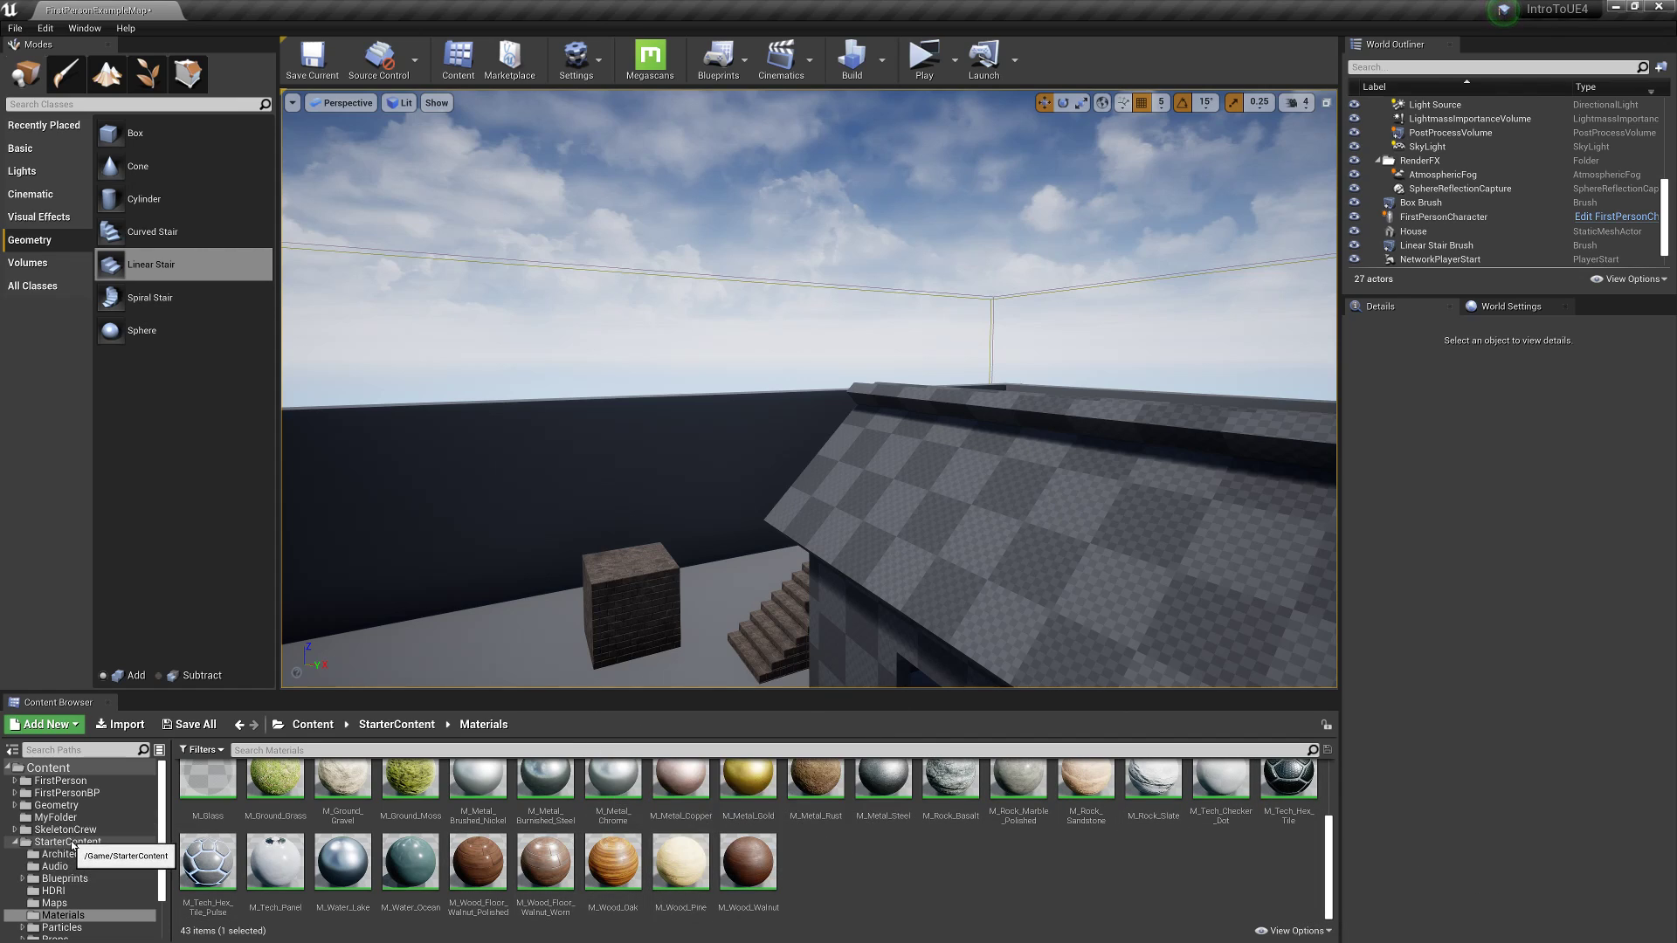
left_click_drag(680, 861, 965, 561)
mouse_move(968, 549)
right_mouse_down()
mouse_move(978, 602)
mouse_move(952, 559)
mouse_move(1040, 612)
mouse_move(1049, 581)
mouse_move(952, 587)
mouse_move(1048, 550)
mouse_move(969, 552)
mouse_move(926, 531)
right_mouse_up()
Step: Undo the recent changes back through the conversion of the house's box brushes into a static mesh
key("ctrl+z")
key("ctrl+z")
key("ctrl+z")
key("ctrl+z")
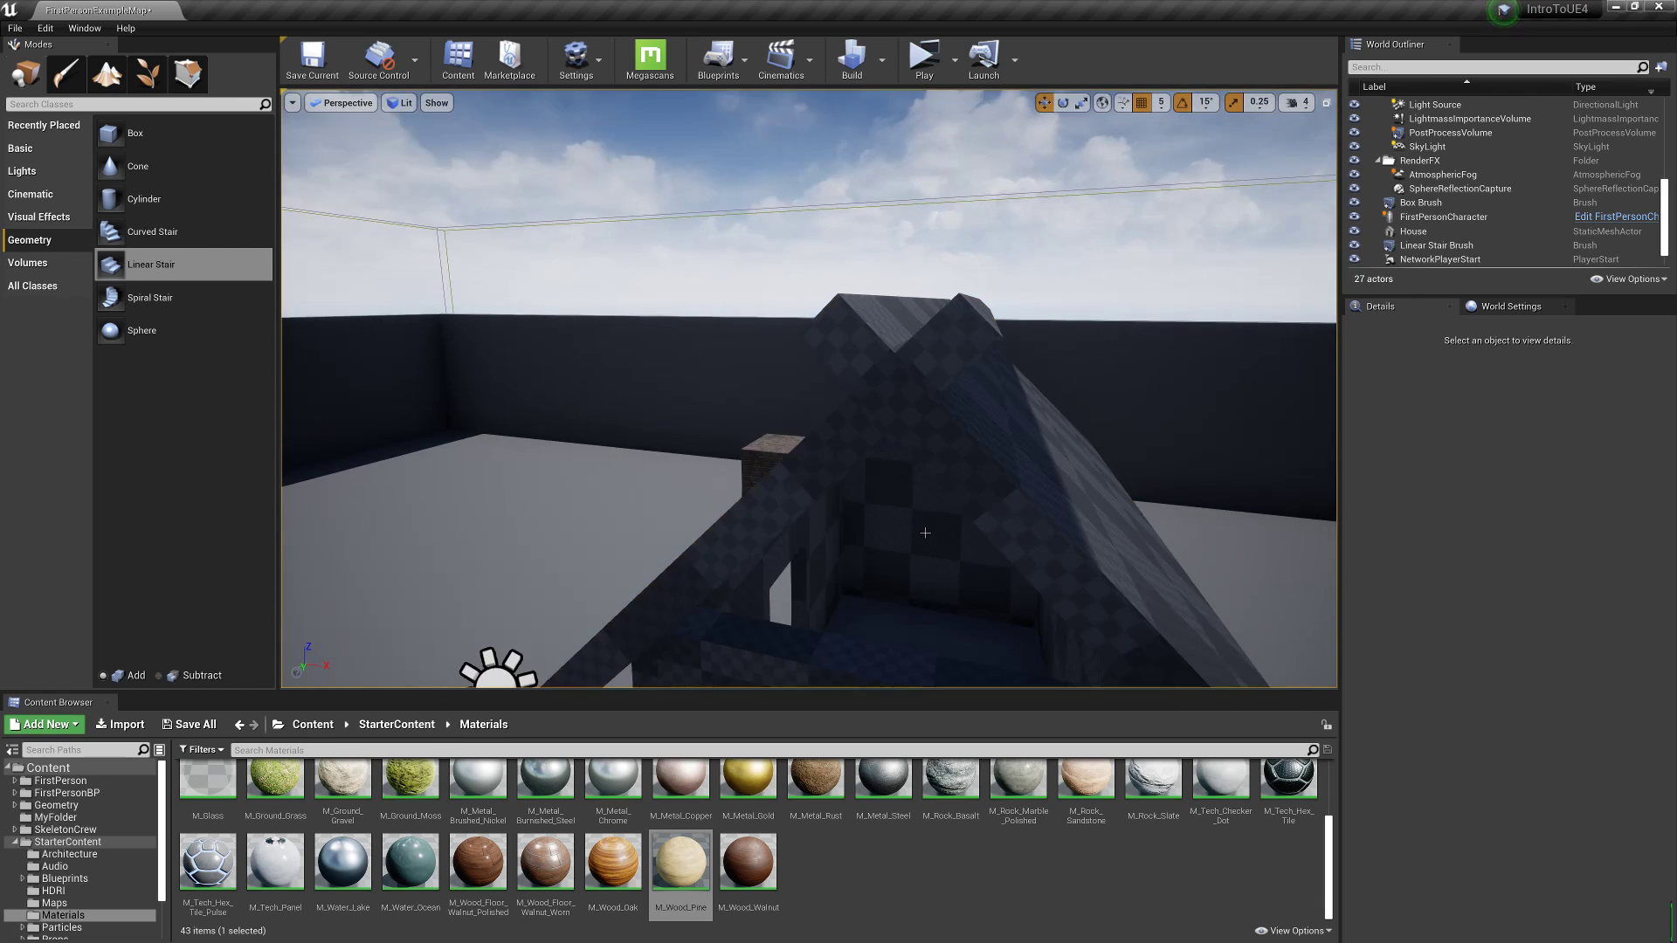
key("ctrl+z")
key("ctrl+z")
key("ctrl+z")
key("ctrl+z")
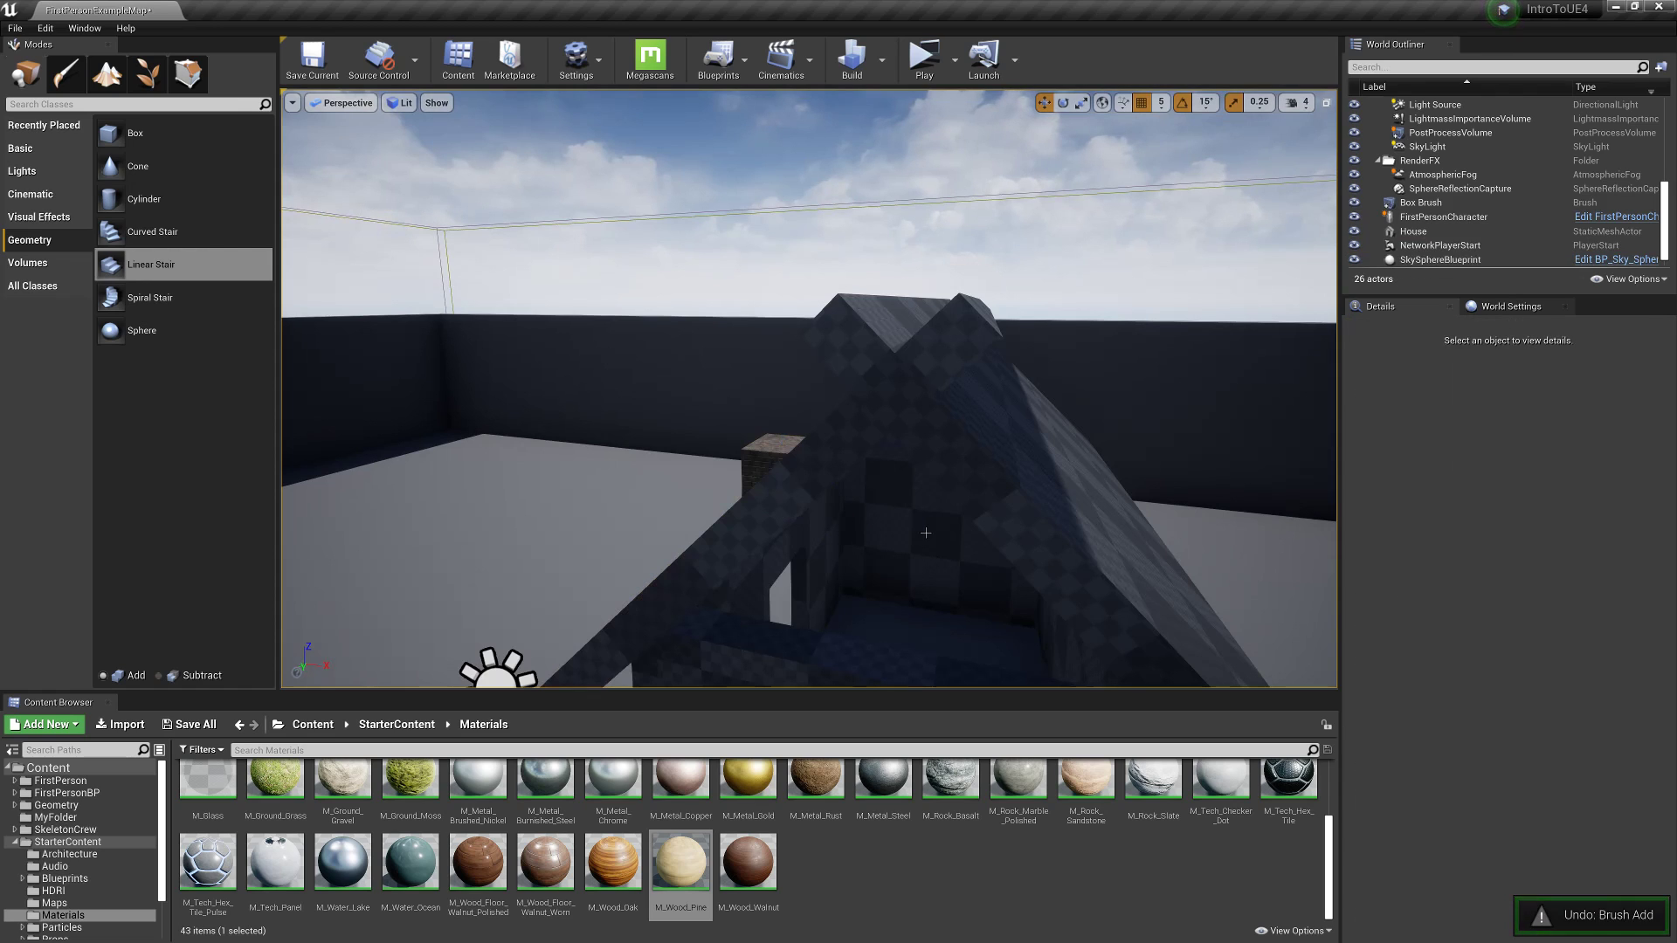
key("ctrl+z")
key("ctrl+z")
key("ctrl+z")
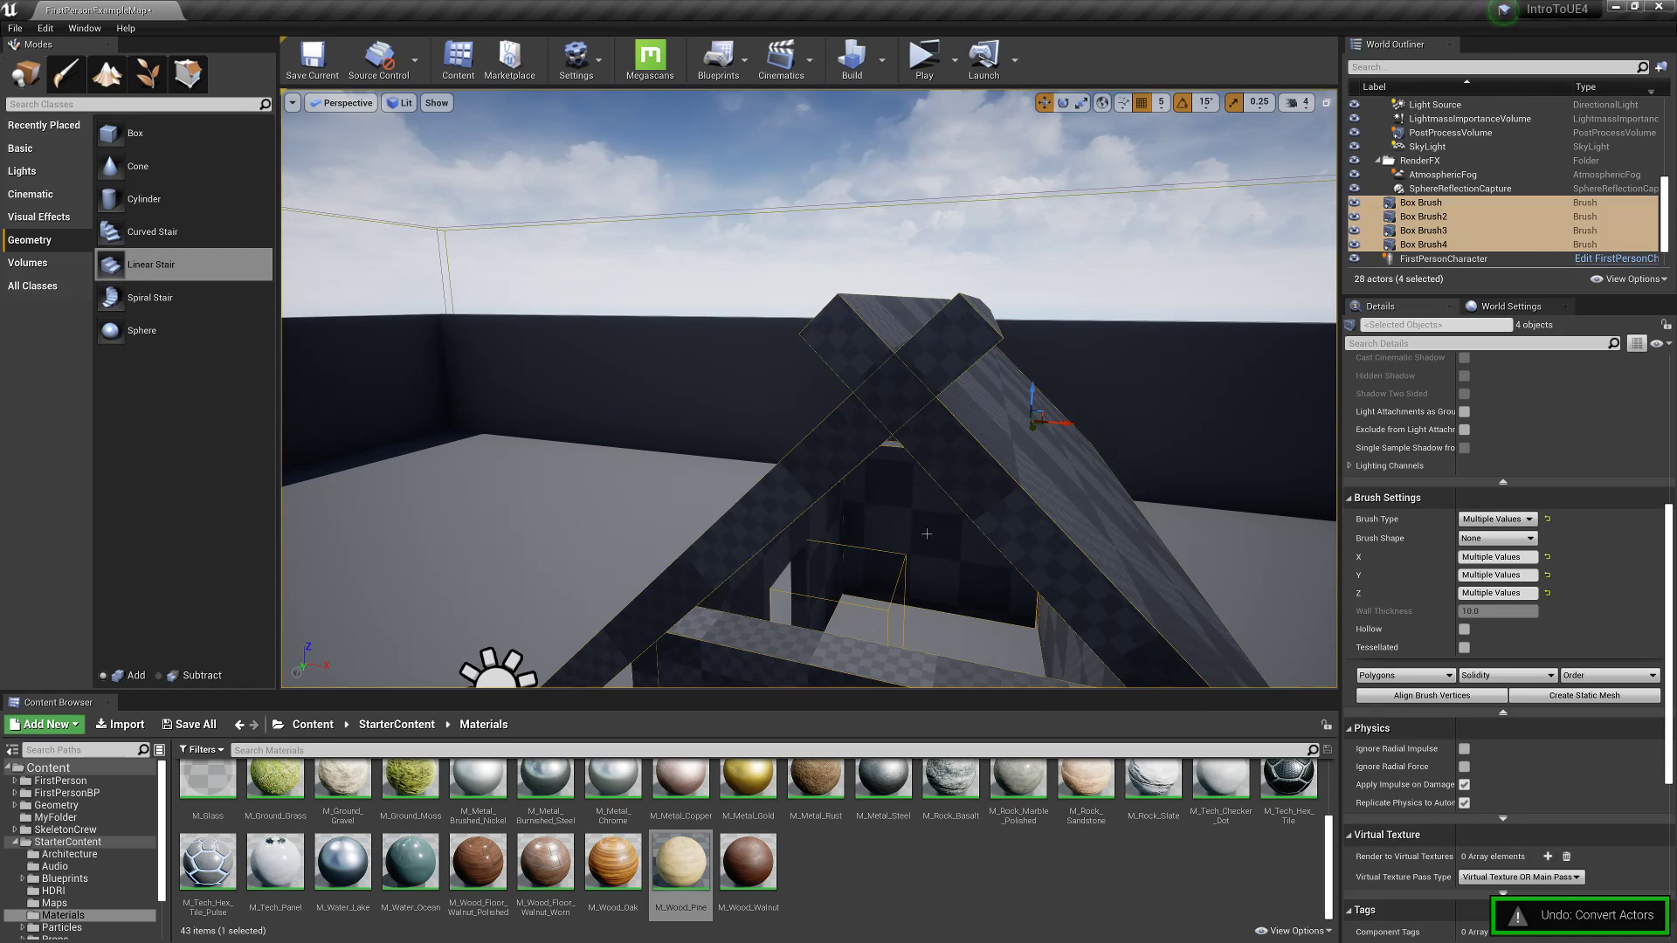
right_click_drag(881, 530, 1039, 530)
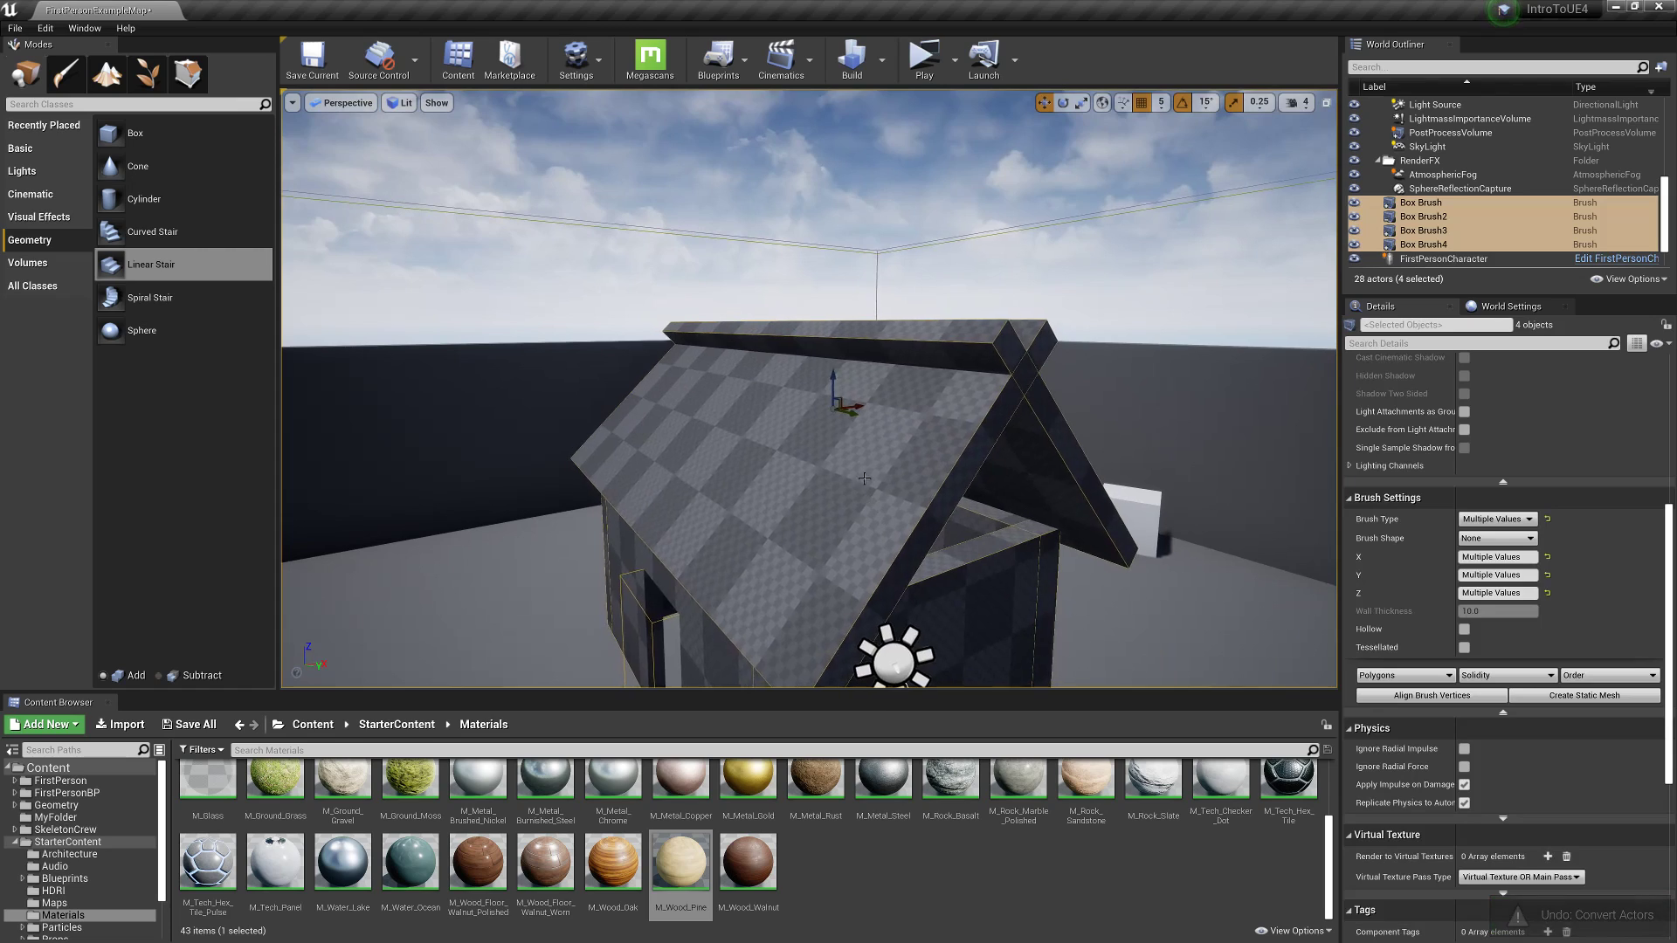
Step: Apply the M_Wood_Pine material to the outer slope of the roof slab Box Brush3
left_click(862, 471)
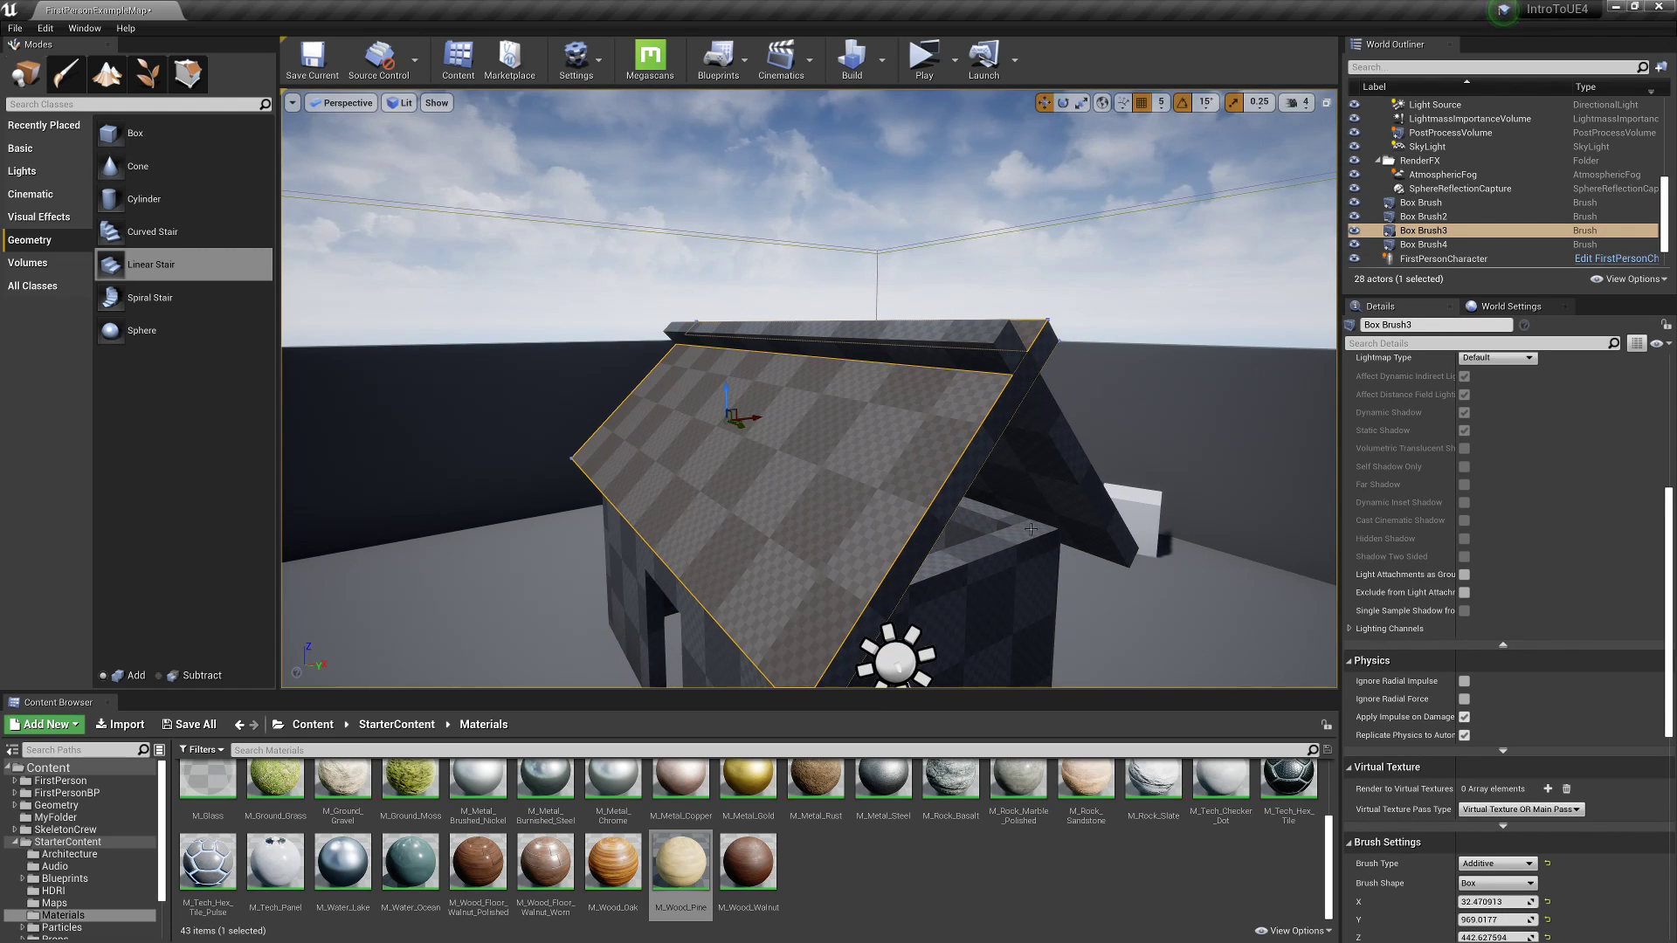
left_click(947, 503)
left_click(980, 594)
left_click(991, 544)
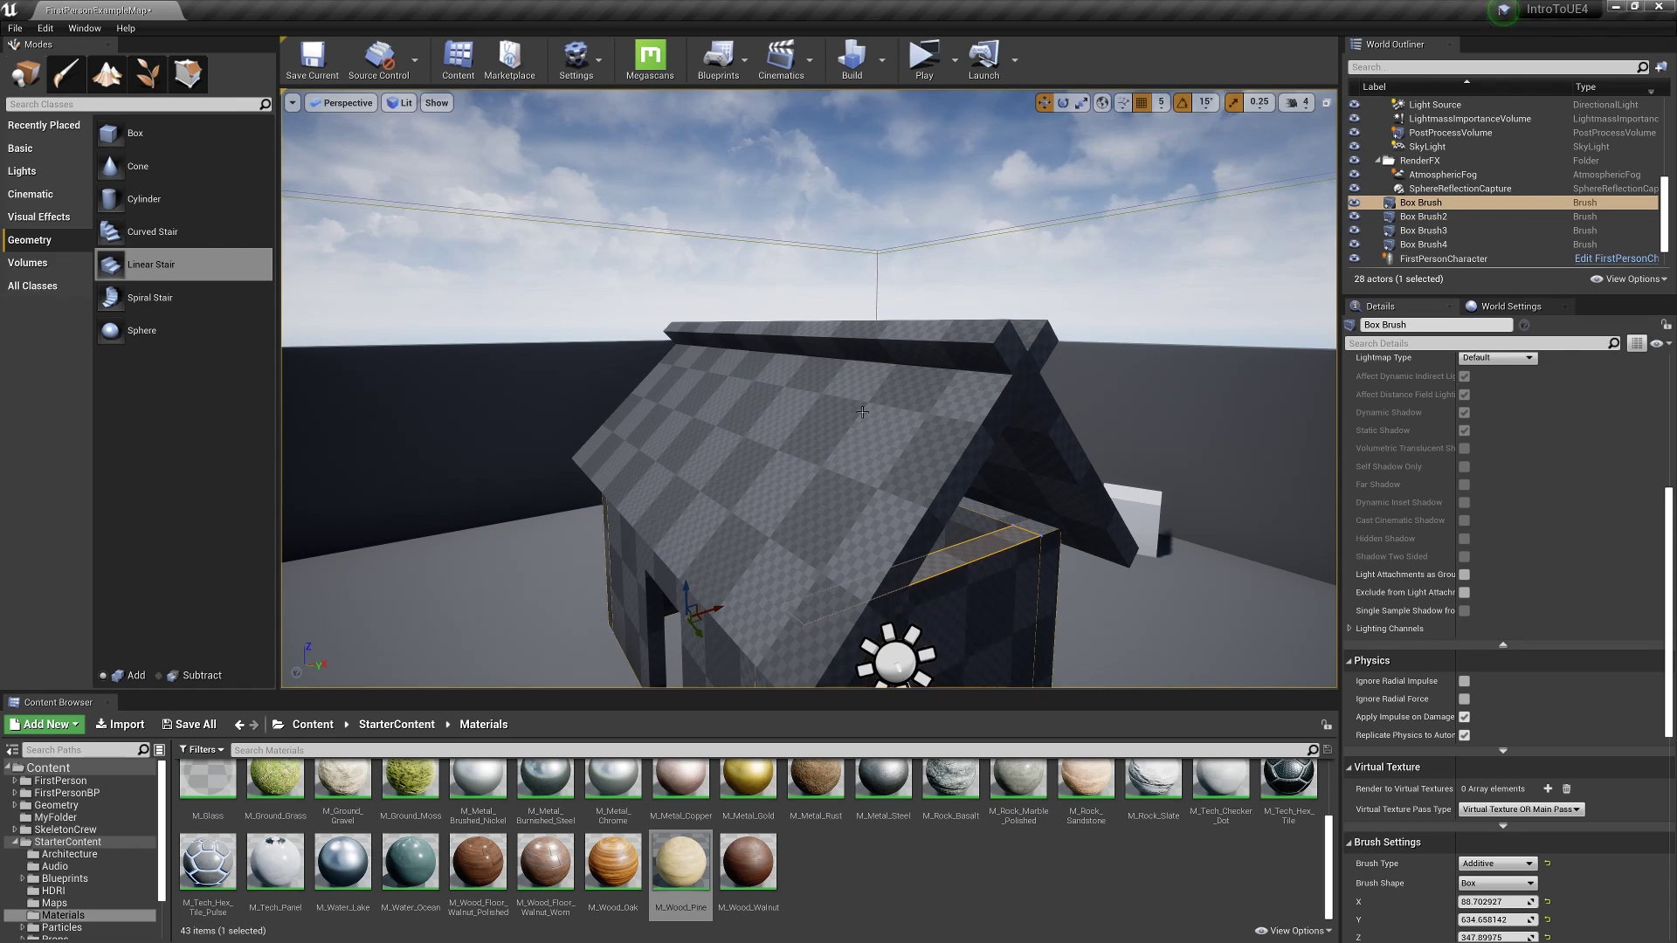
left_click(912, 481)
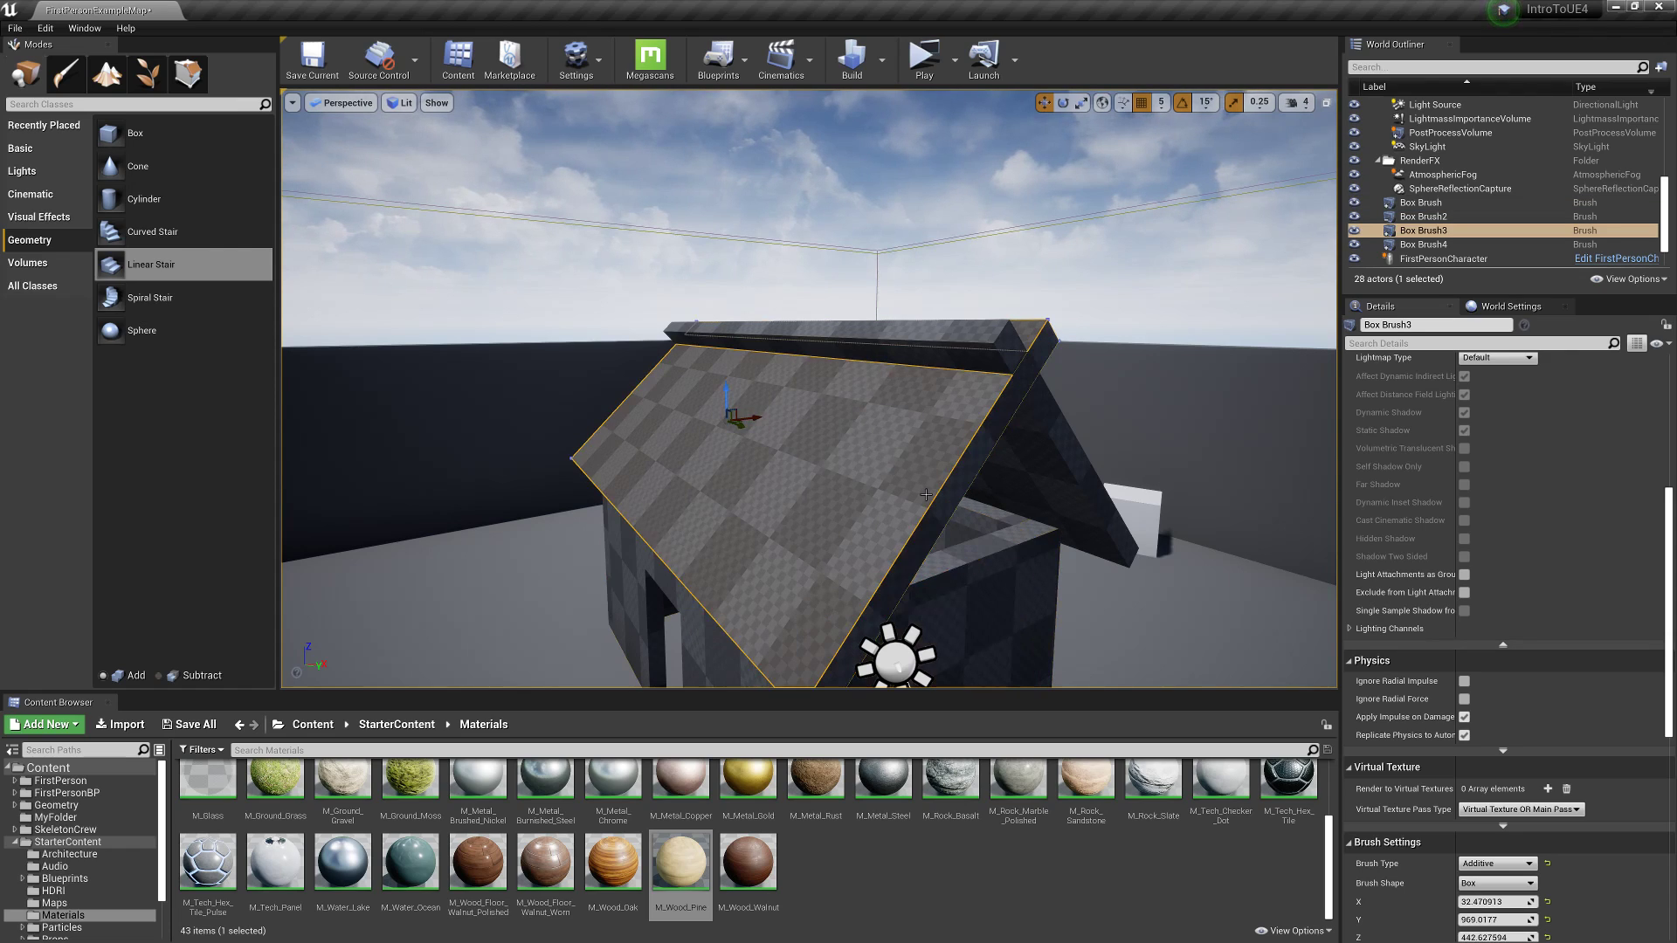
mouse_move(680, 860)
left_mouse_down()
mouse_move(864, 537)
mouse_move(787, 550)
left_mouse_up()
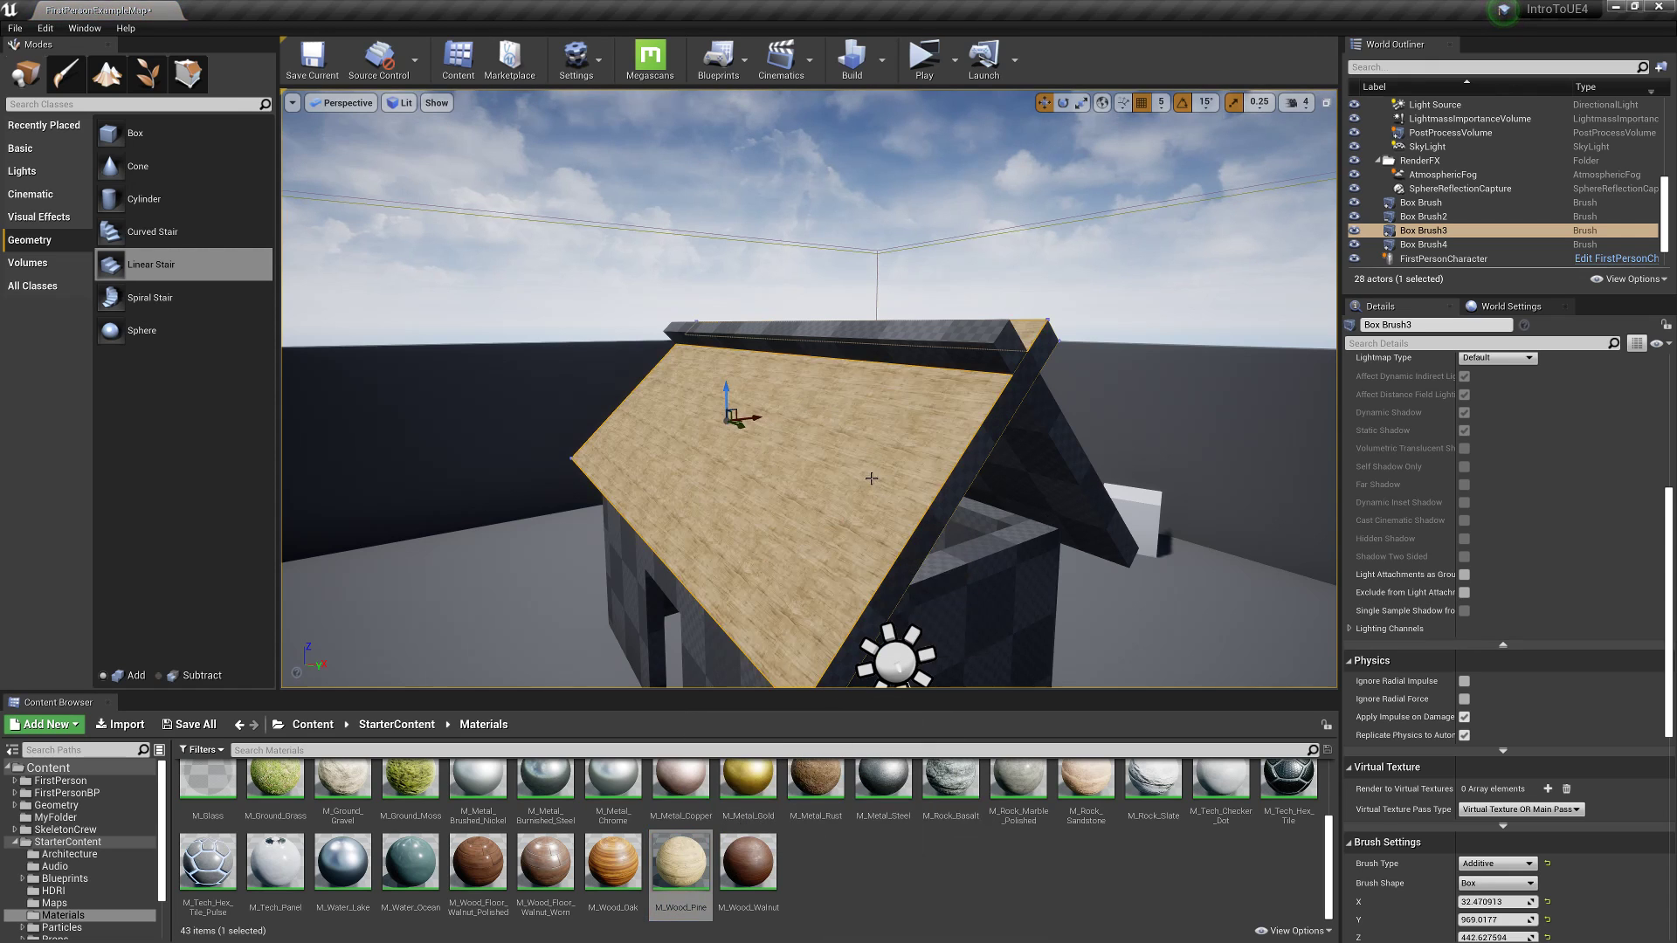
right_click_drag(787, 550, 472, 550)
Step: Apply M_Wood_Pine to the remaining broad faces of both roof slabs, including the undersides and the ridge strips
left_click_drag(684, 860, 769, 607)
right_click_drag(769, 607, 812, 629)
left_click_drag(690, 863, 690, 576)
right_click_drag(690, 577, 580, 635)
left_click_drag(658, 841, 692, 606)
right_click_drag(693, 606, 559, 559)
left_click_drag(677, 862, 1072, 368)
right_click_drag(1072, 368, 812, 323)
right_click_drag(830, 673, 831, 673)
left_click_drag(700, 847, 860, 526)
right_click_drag(860, 526, 926, 602)
left_click_drag(682, 867, 709, 351)
left_click_drag(672, 864, 1235, 470)
right_click_drag(1235, 470, 1268, 566)
Step: Apply M_Brick_Clay_Beveled to the house's front wall and to the narrow strip at the wall's corner
scroll(891, 830, "up", 3)
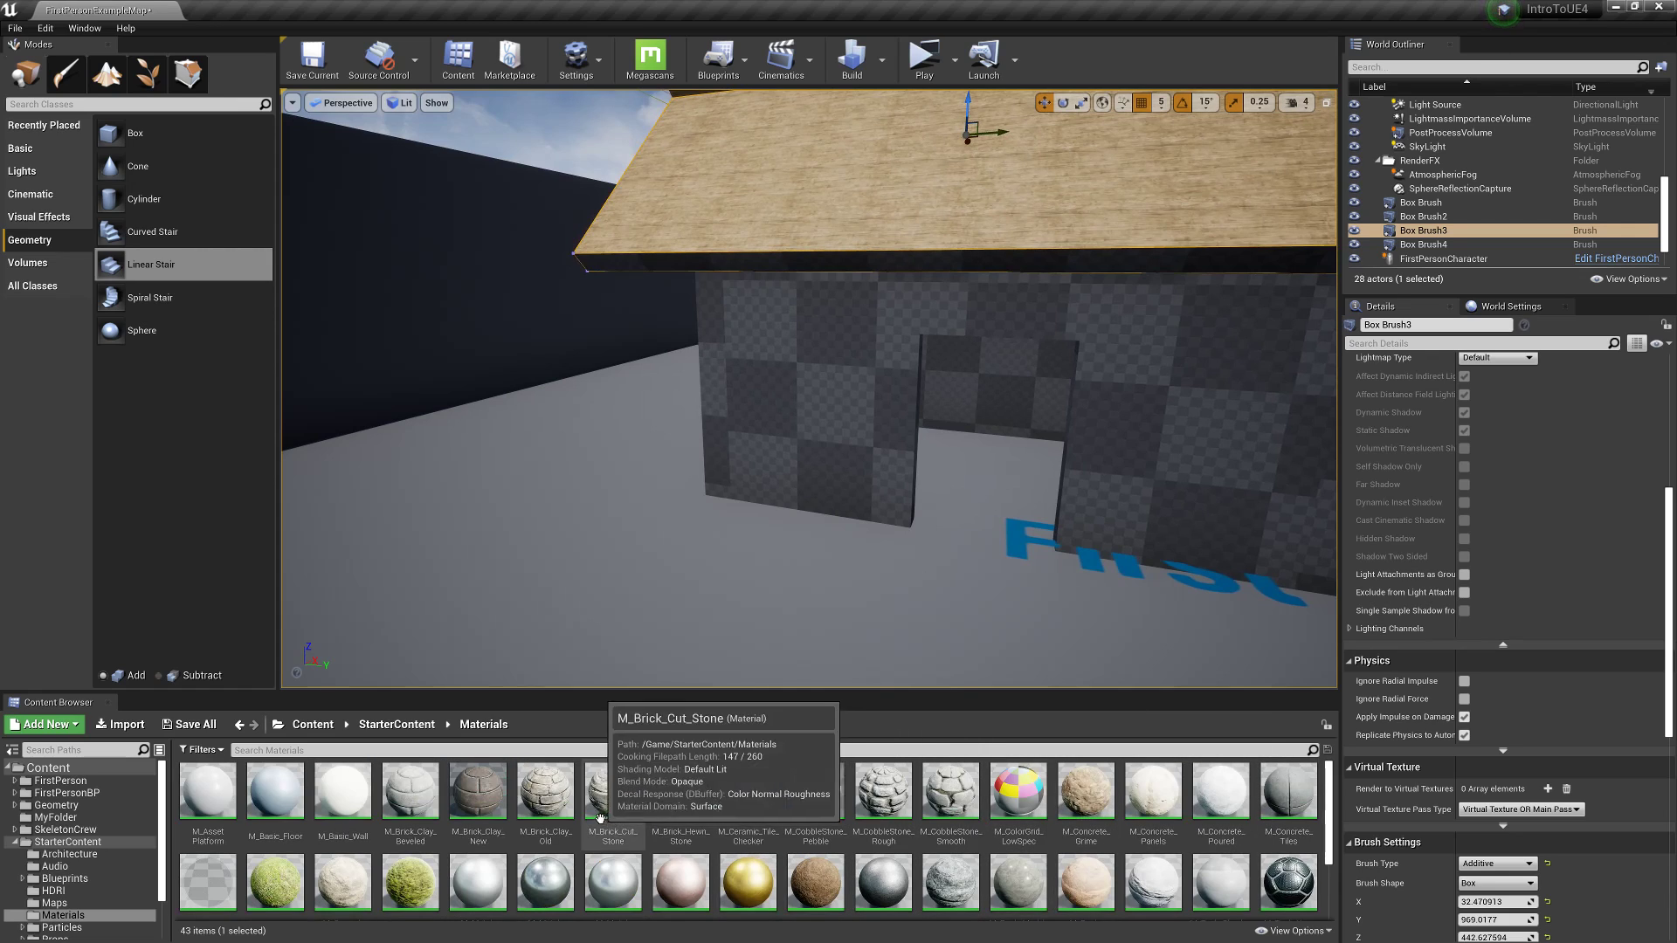
left_click_drag(410, 791, 810, 443)
left_click_drag(409, 791, 712, 380)
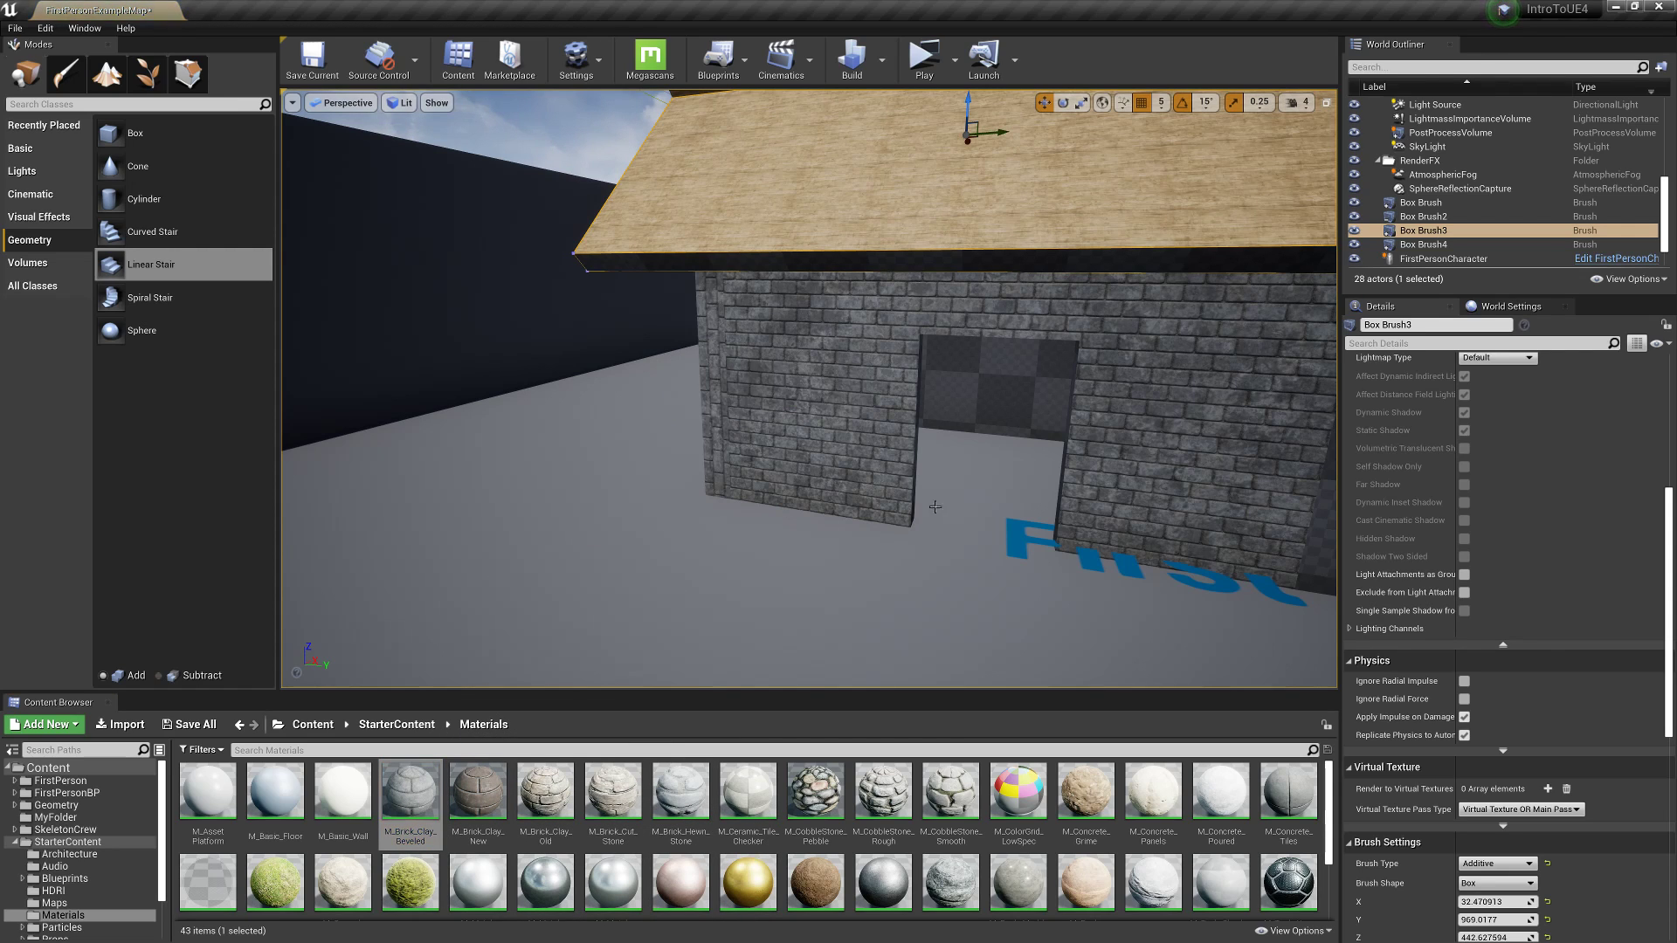
Step: Rotate the brick texture on the narrow corner strip in 45-degree increments
left_click(711, 359)
mouse_move(711, 359)
right_mouse_down()
mouse_move(709, 271)
mouse_move(676, 357)
right_mouse_up()
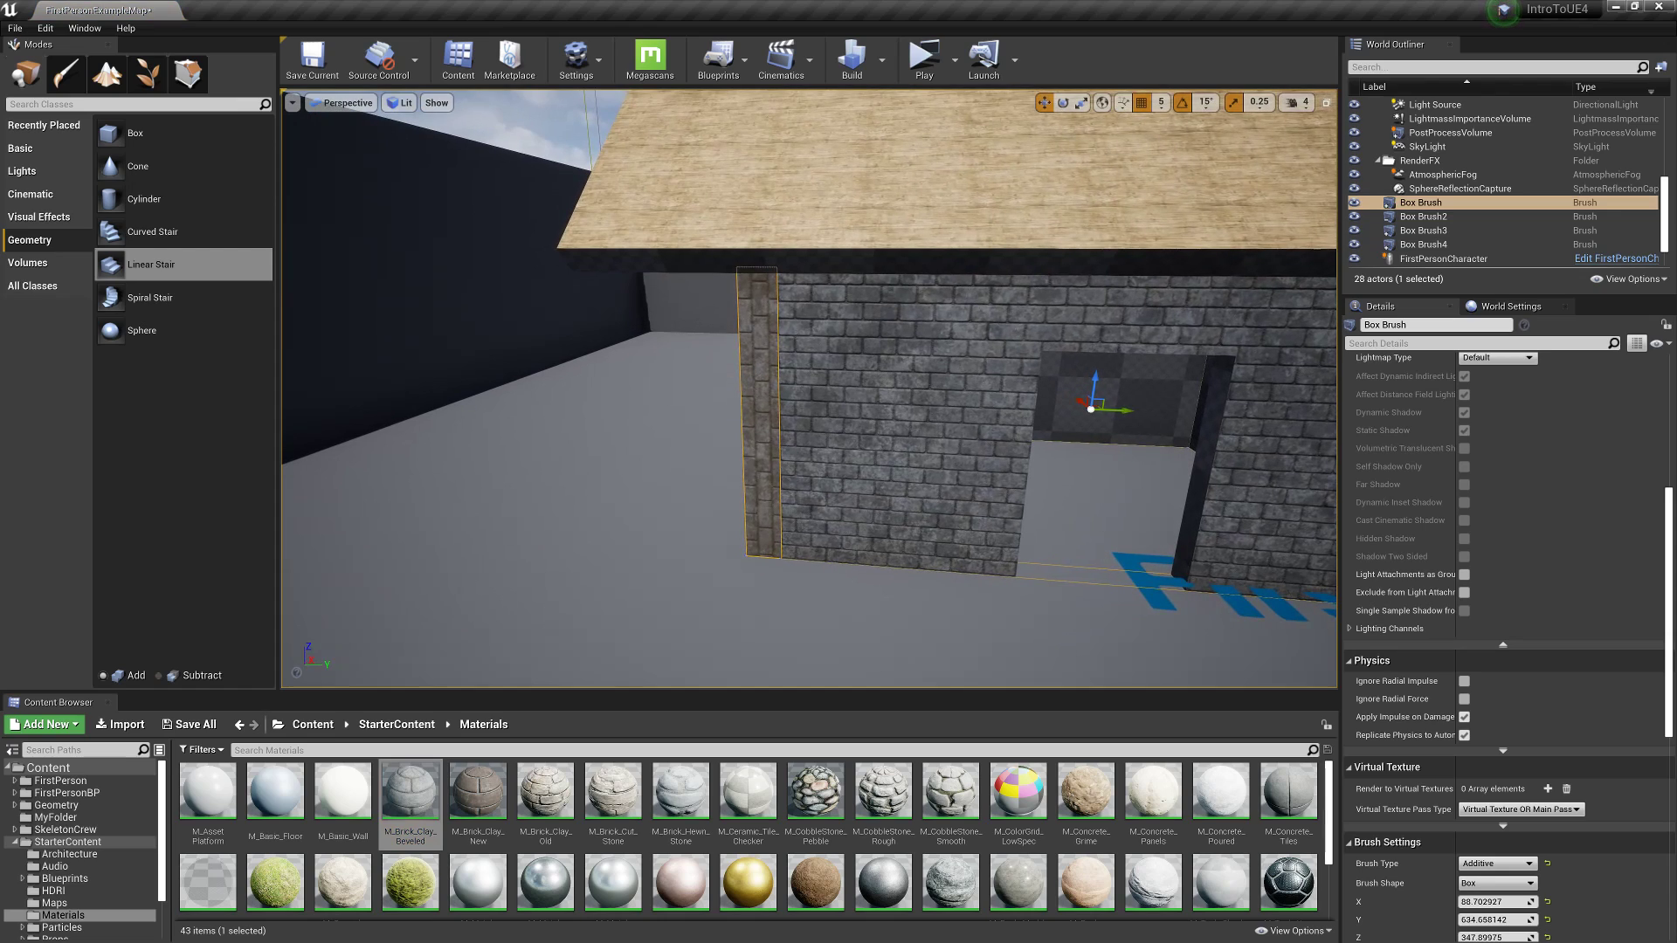
scroll(1441, 585, "up", 5)
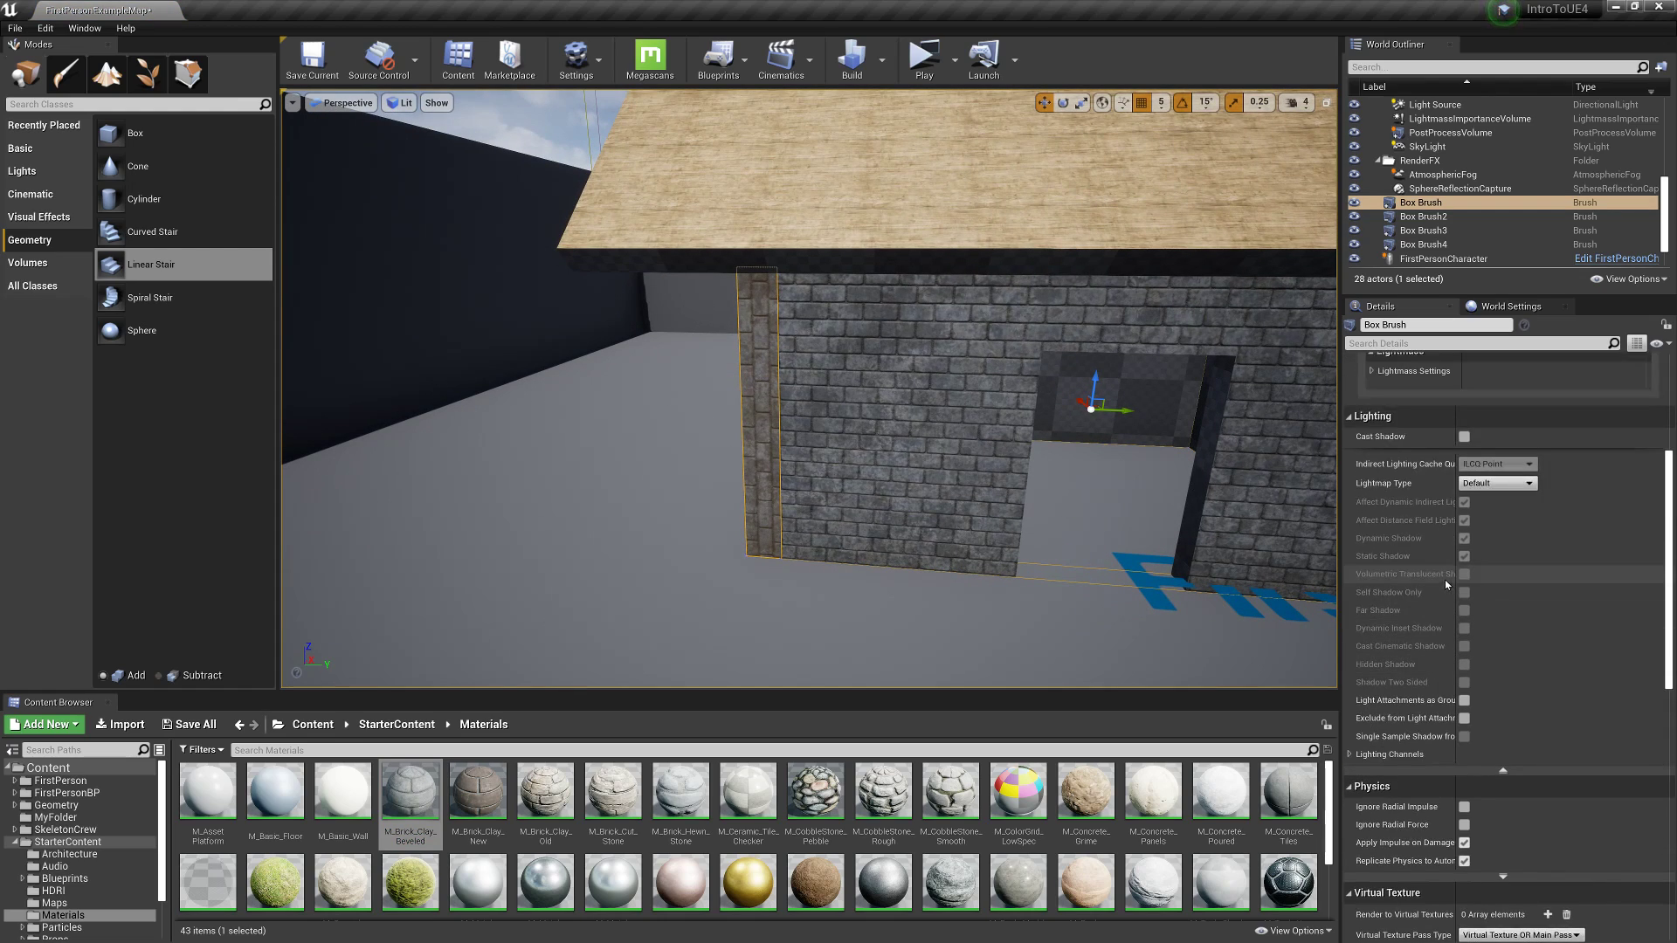
left_click(1407, 519)
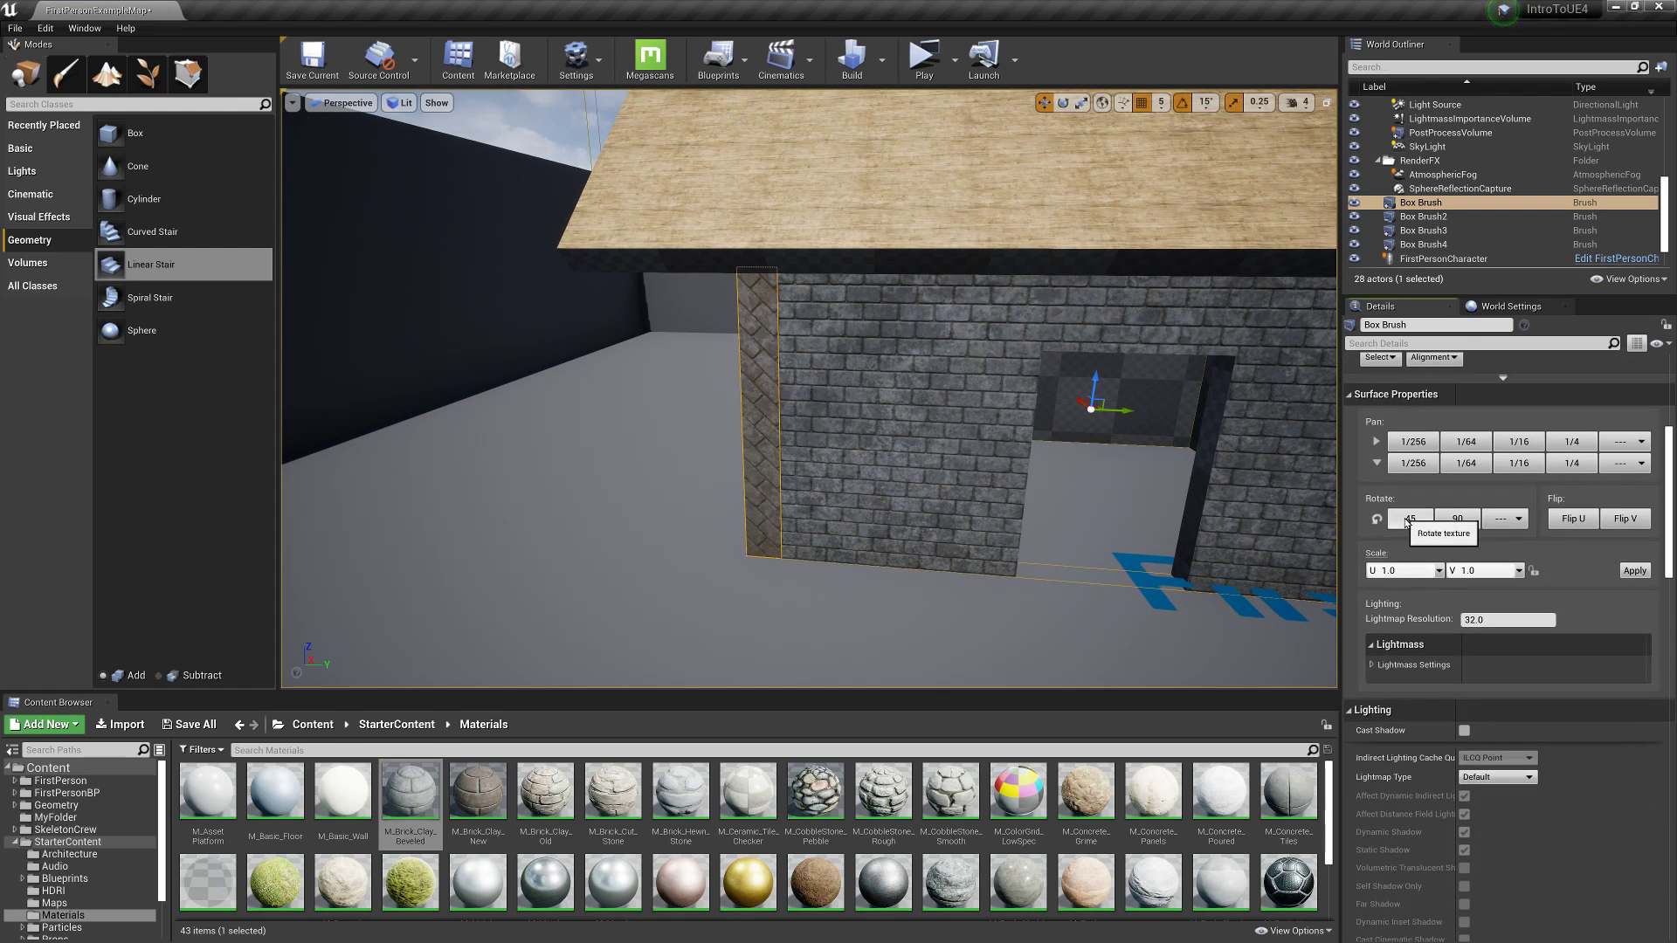
left_click(1408, 519)
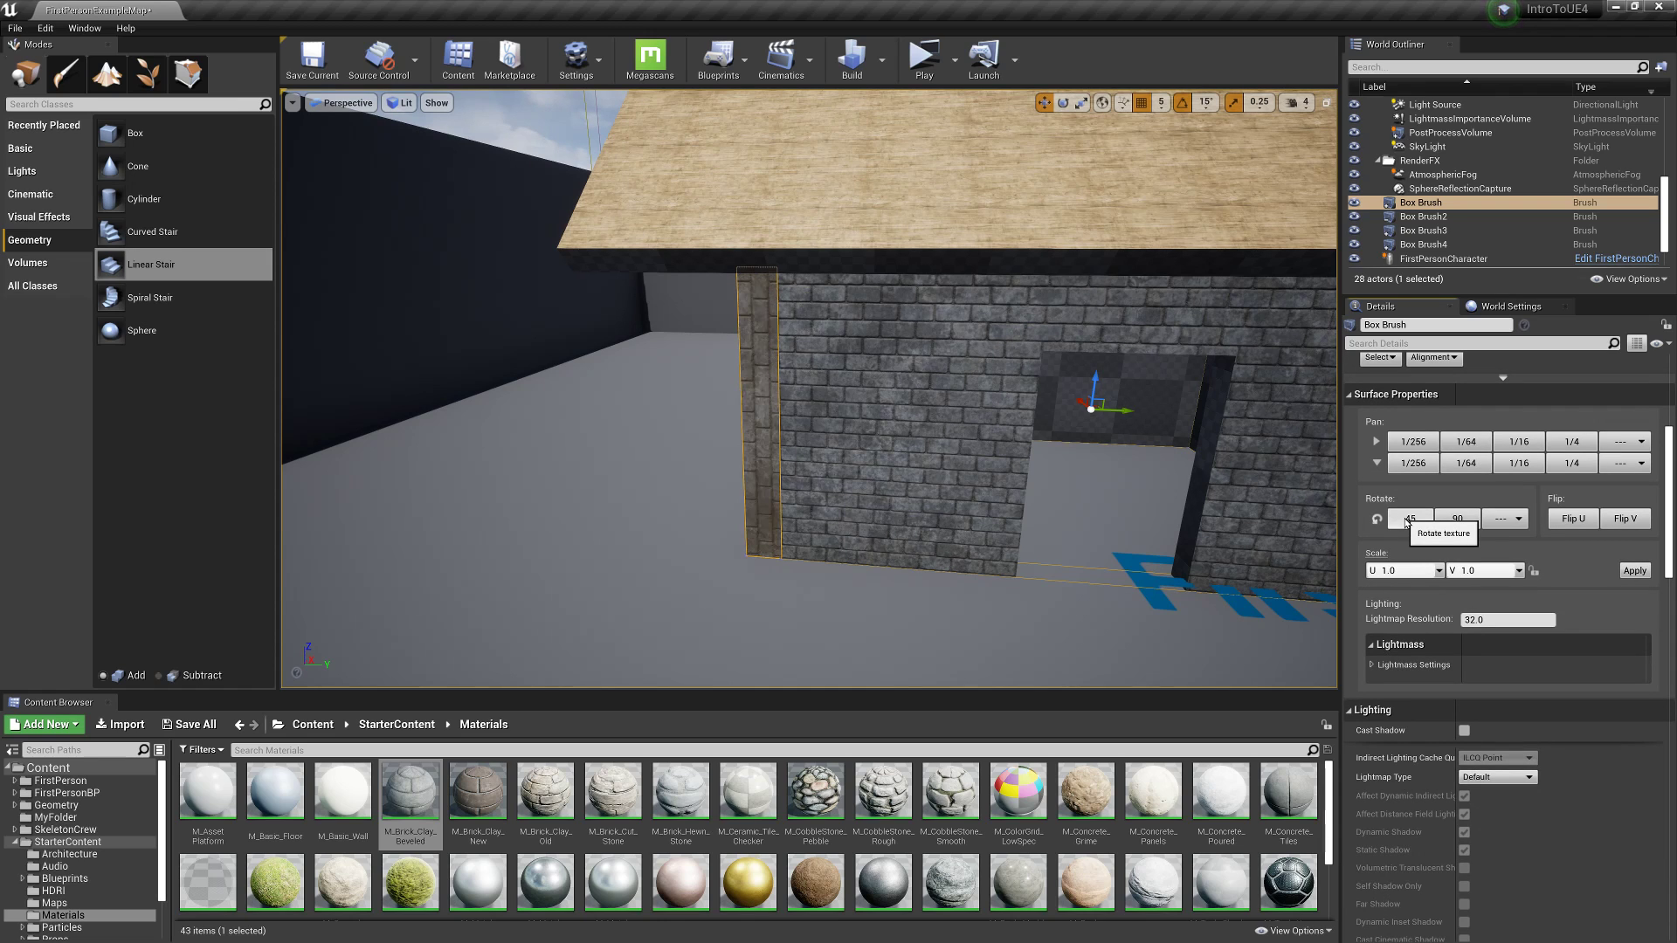
Step: Rotate the narrow corner strip's texture by 90 degrees so its brick courses run horizontally
key("a")
right_click_drag(769, 368, 686, 359)
key("w")
left_click(978, 428)
left_click(835, 438)
scroll(842, 462, "down", 3)
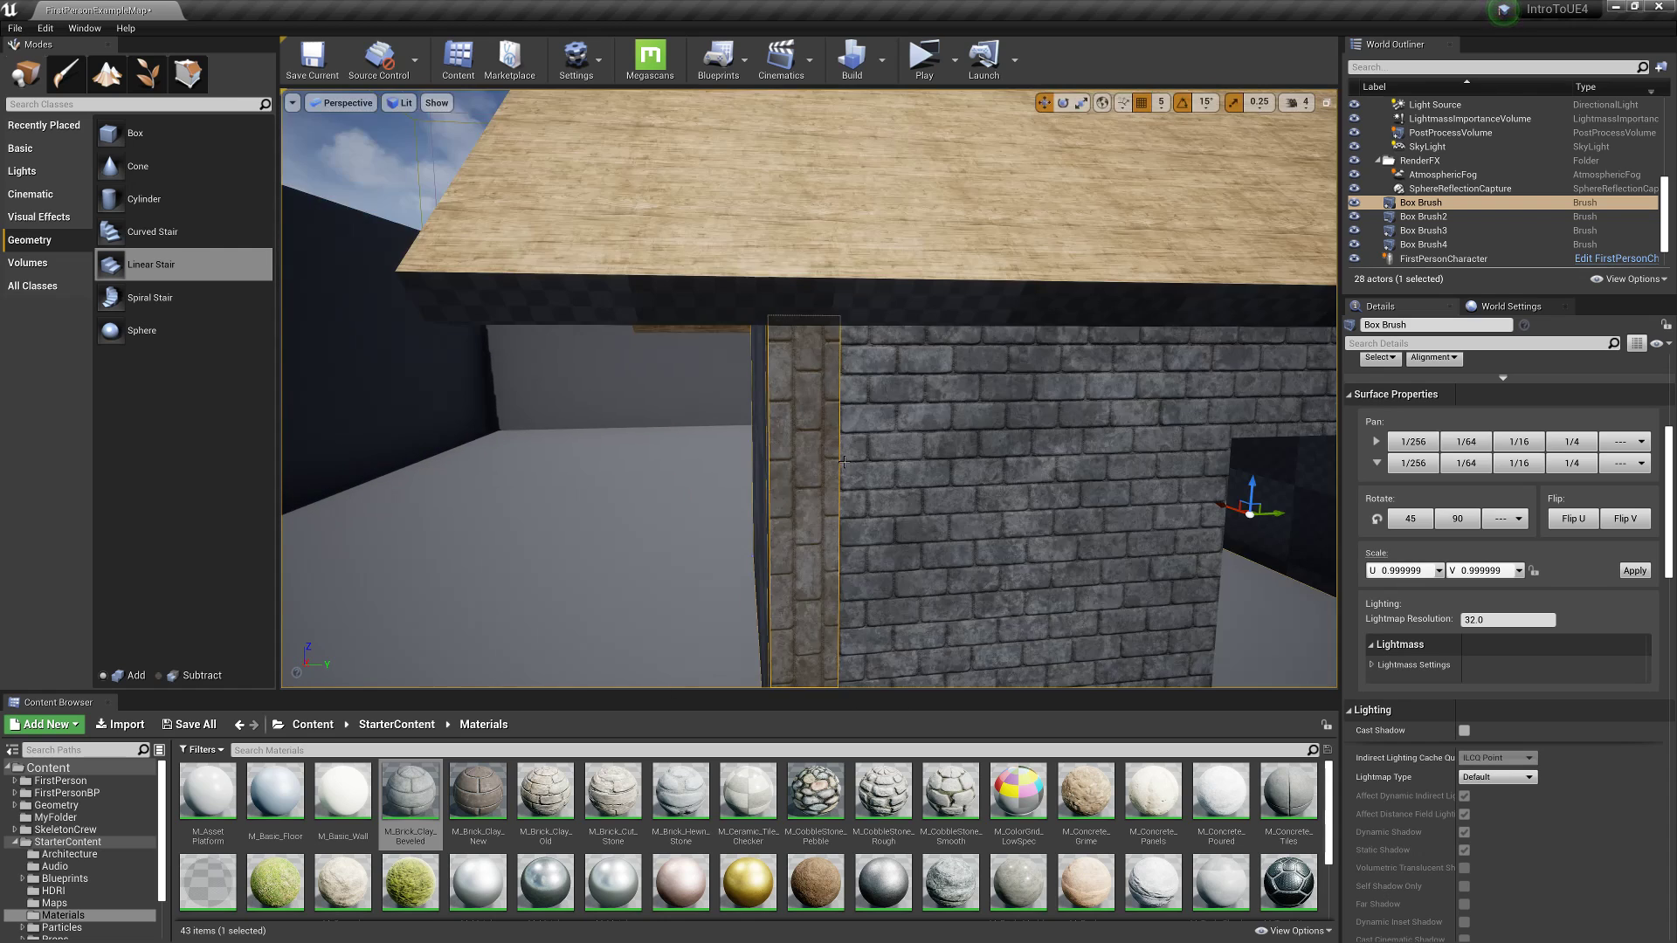
scroll(843, 462, "up", 2)
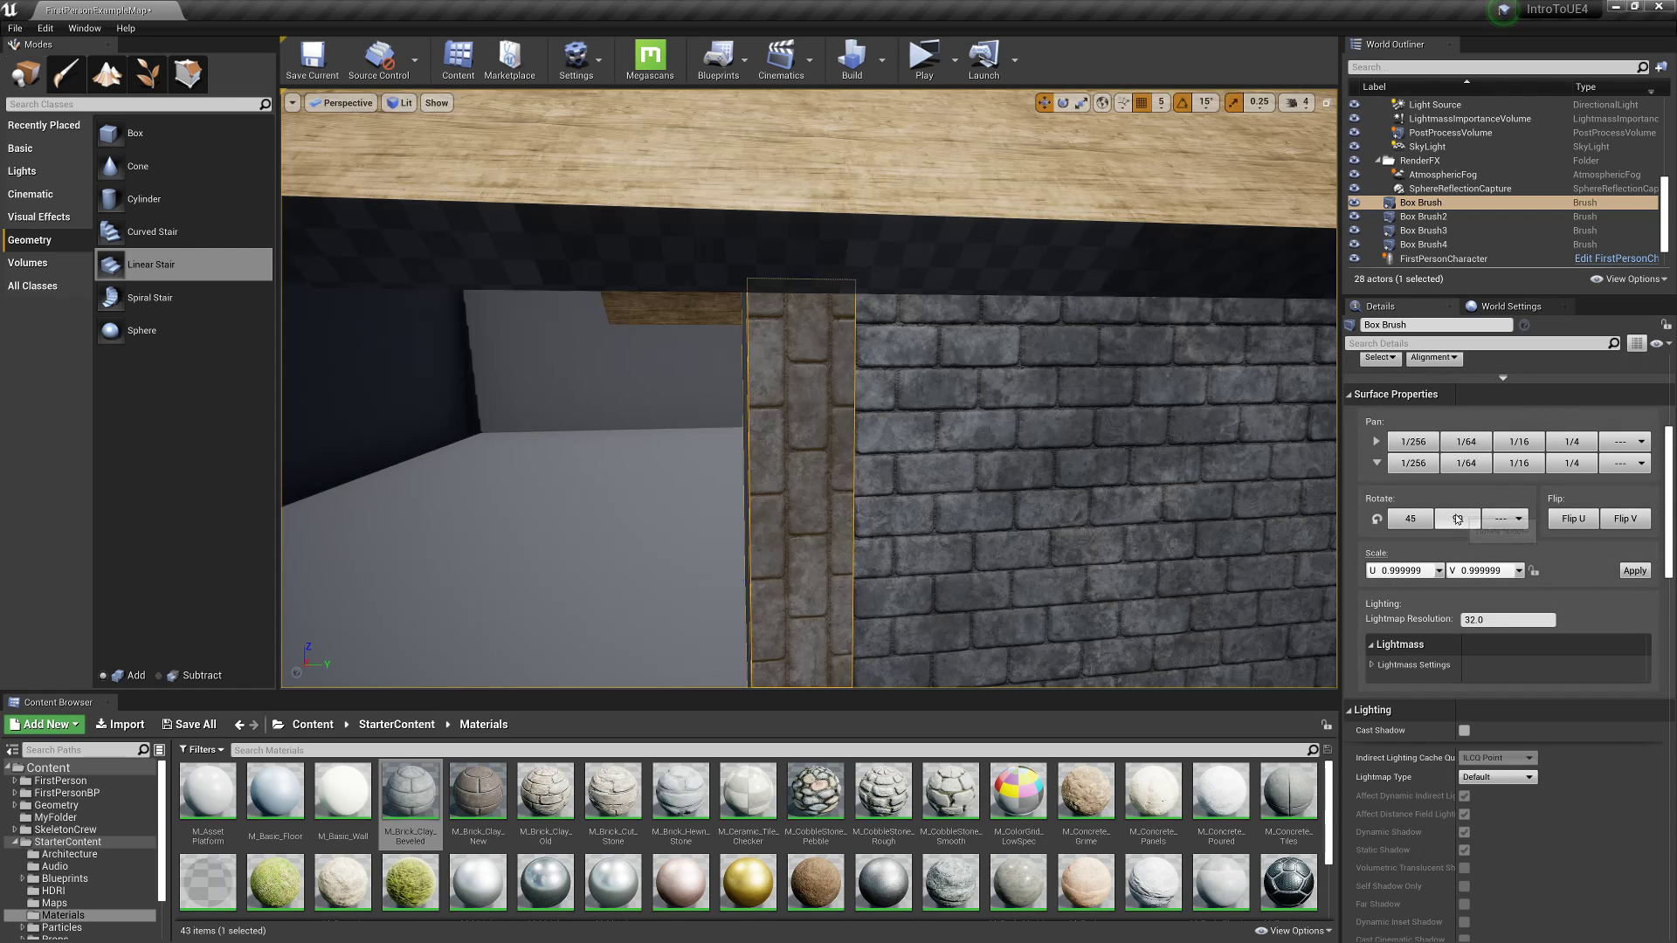
scroll(1249, 524, "down", 2)
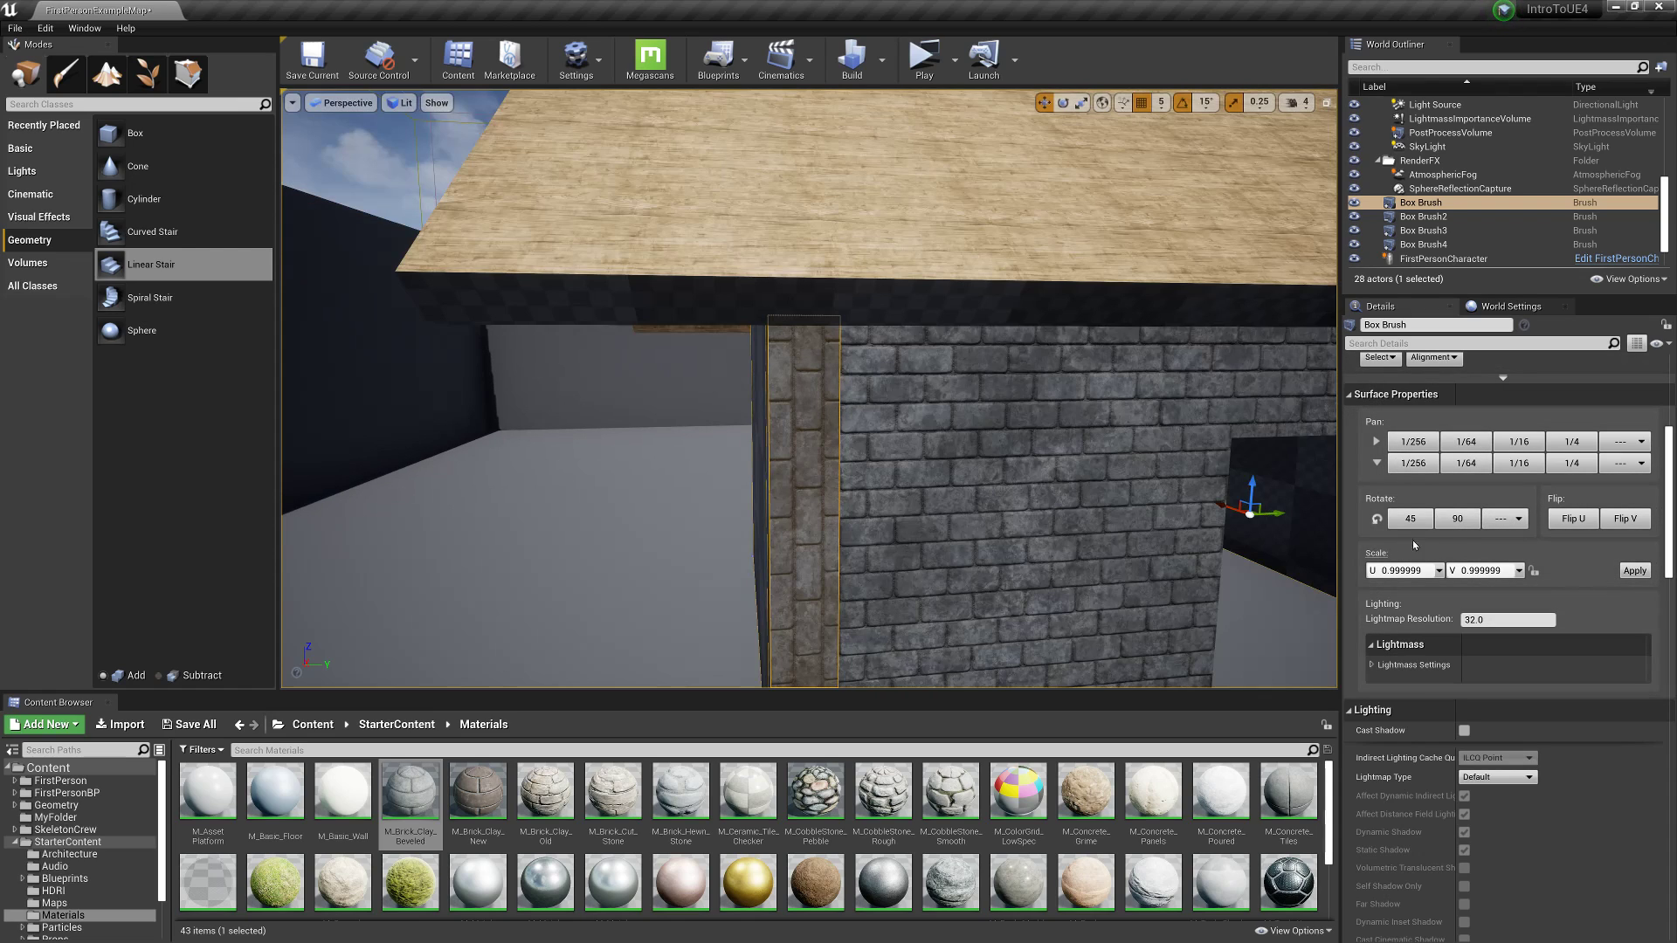
left_click(1457, 524)
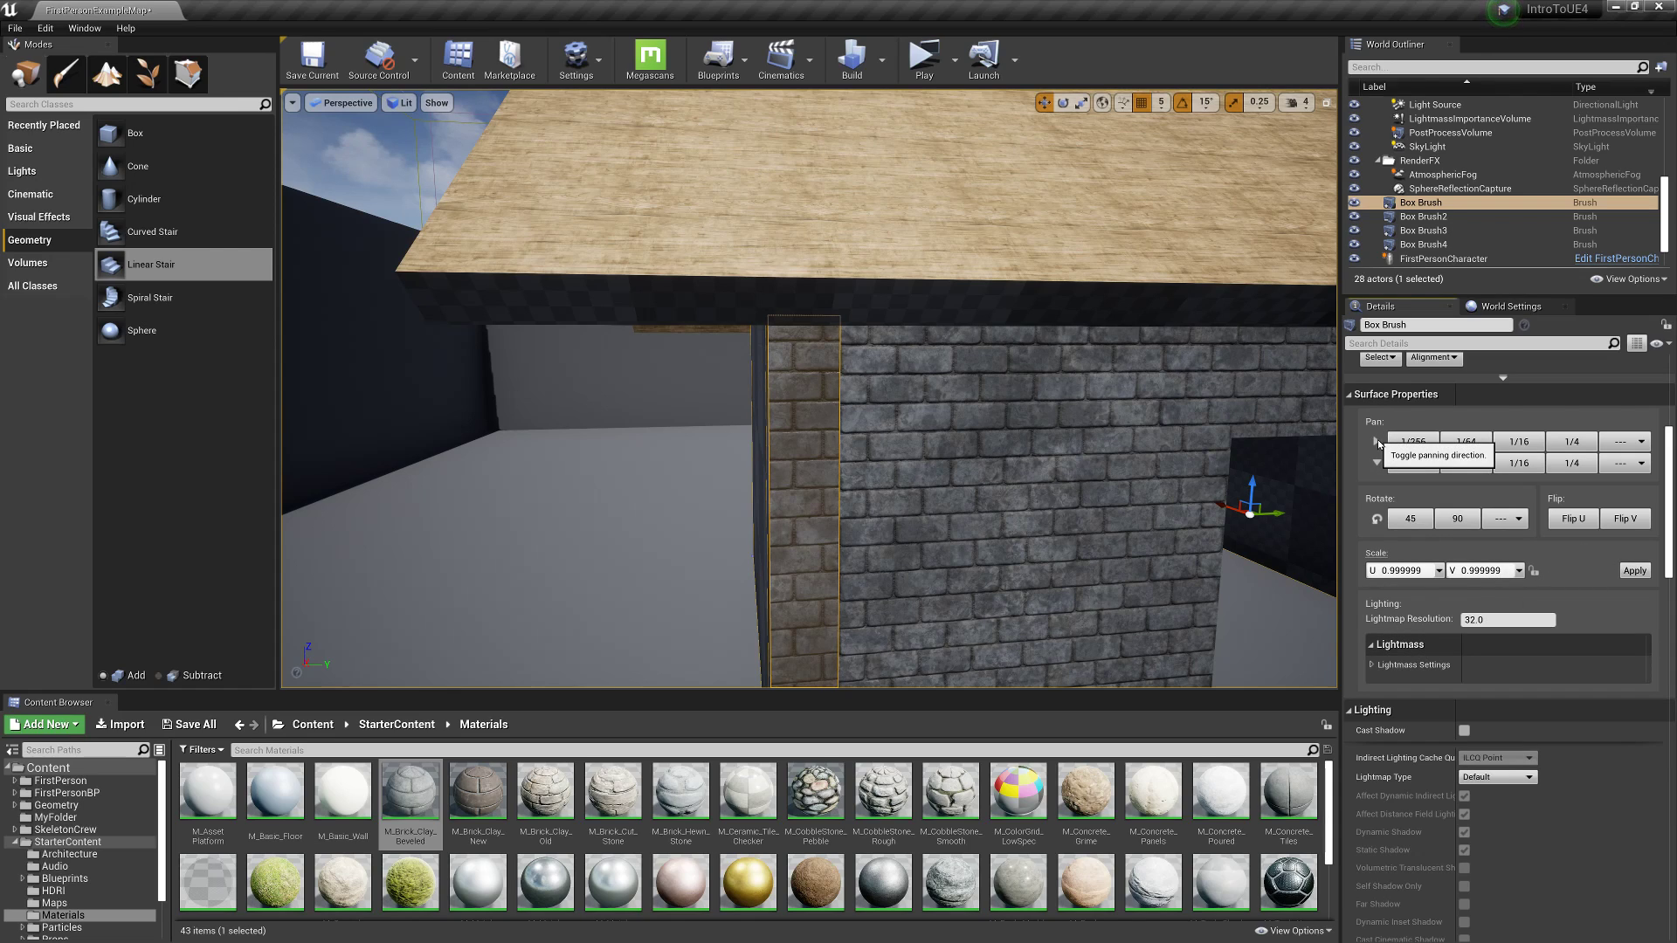
Step: Pan the corner strip's brick texture vertically and horizontally in 1/256 increments to line it up with the front wall's bricks
left_click(1421, 468)
left_click(1418, 467)
left_click(1418, 467)
left_click(1419, 466)
left_click(1420, 467)
left_click(1419, 464)
left_click(1418, 464)
left_click(1414, 467)
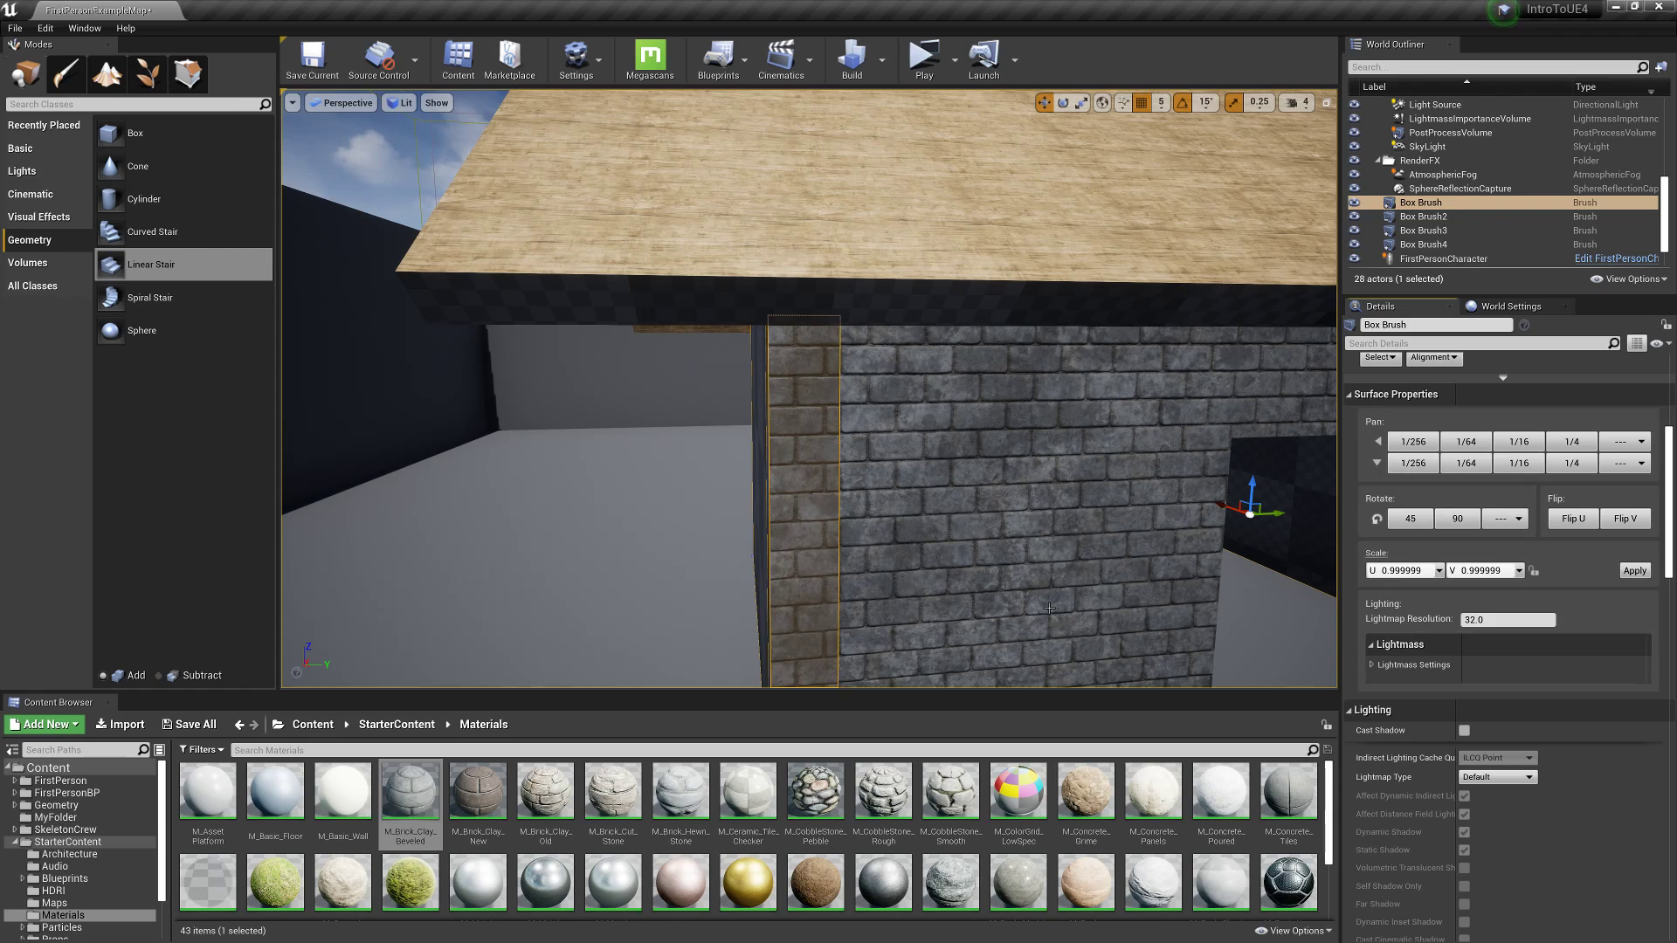
left_click(1417, 444)
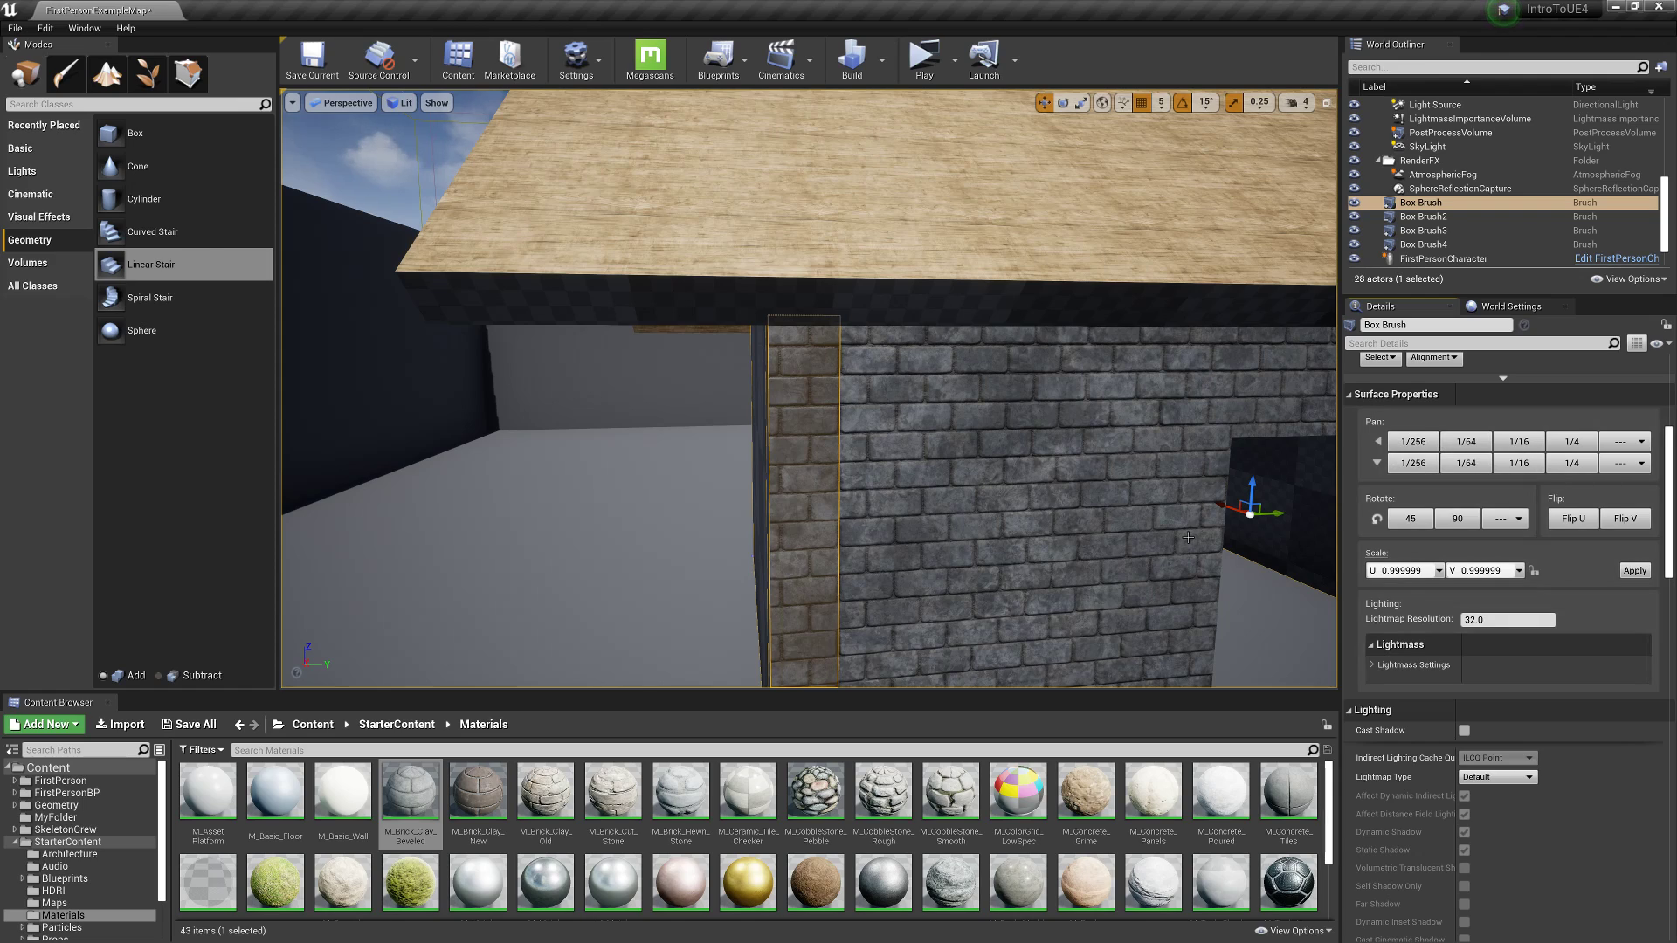
left_click(980, 485)
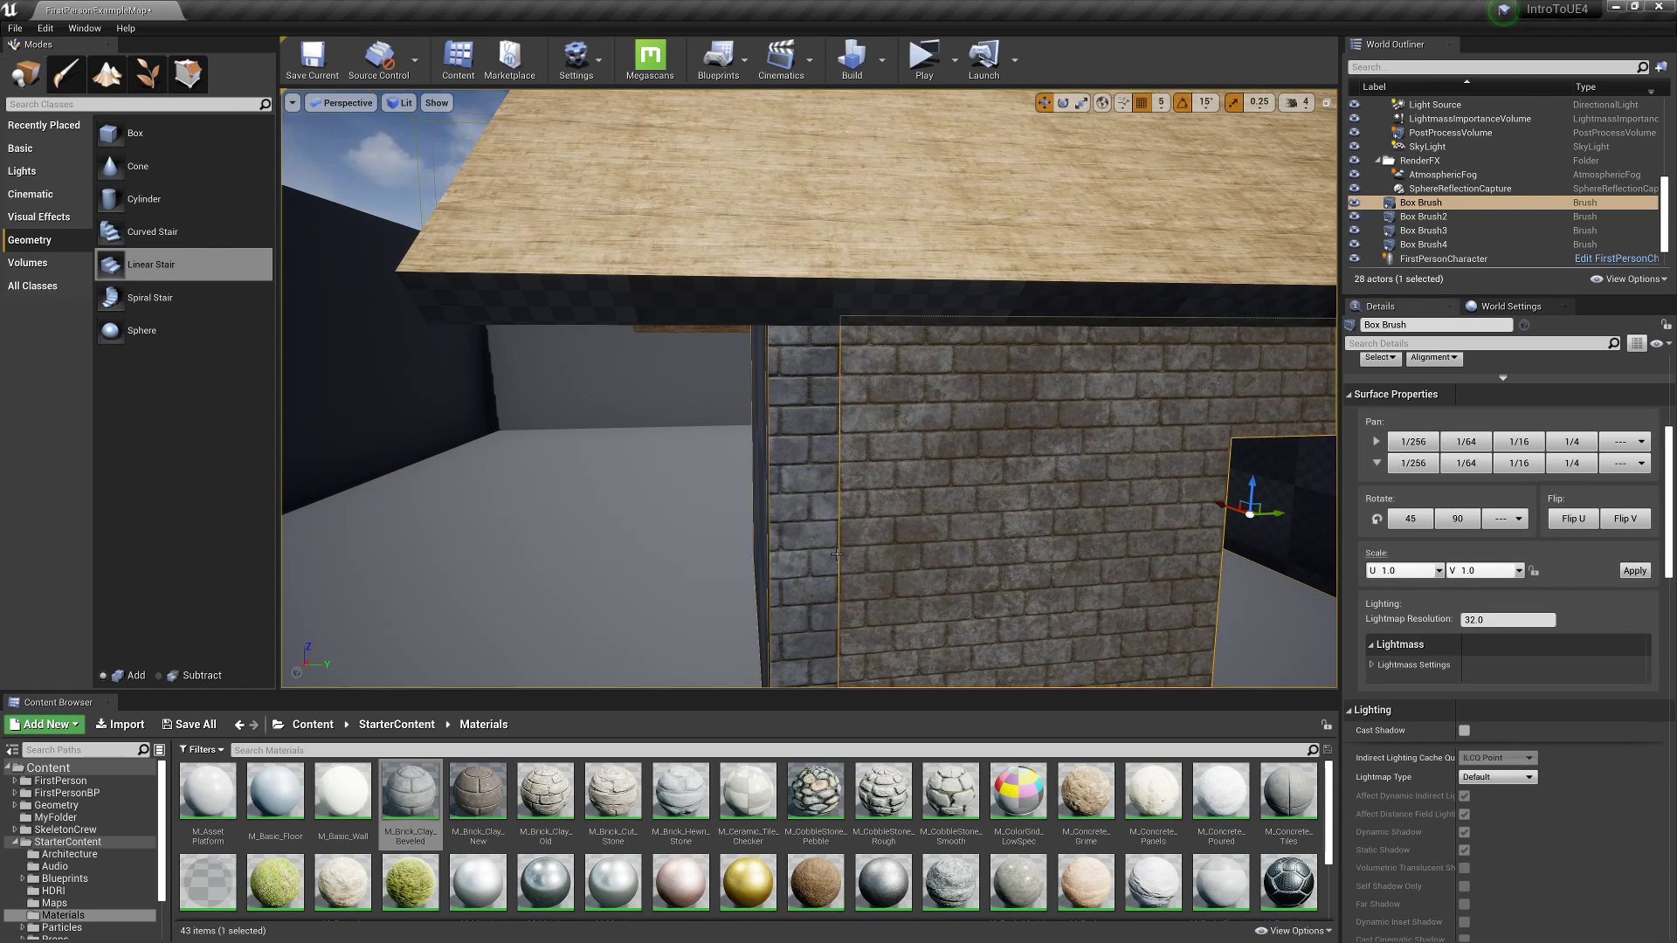
left_click(819, 501)
Step: Apply M_Brick_Clay_Beveled to the outer face of the house's gable-end wall
mouse_move(818, 501)
right_mouse_down()
mouse_move(917, 487)
mouse_move(809, 511)
right_mouse_up()
key("a")
key("s")
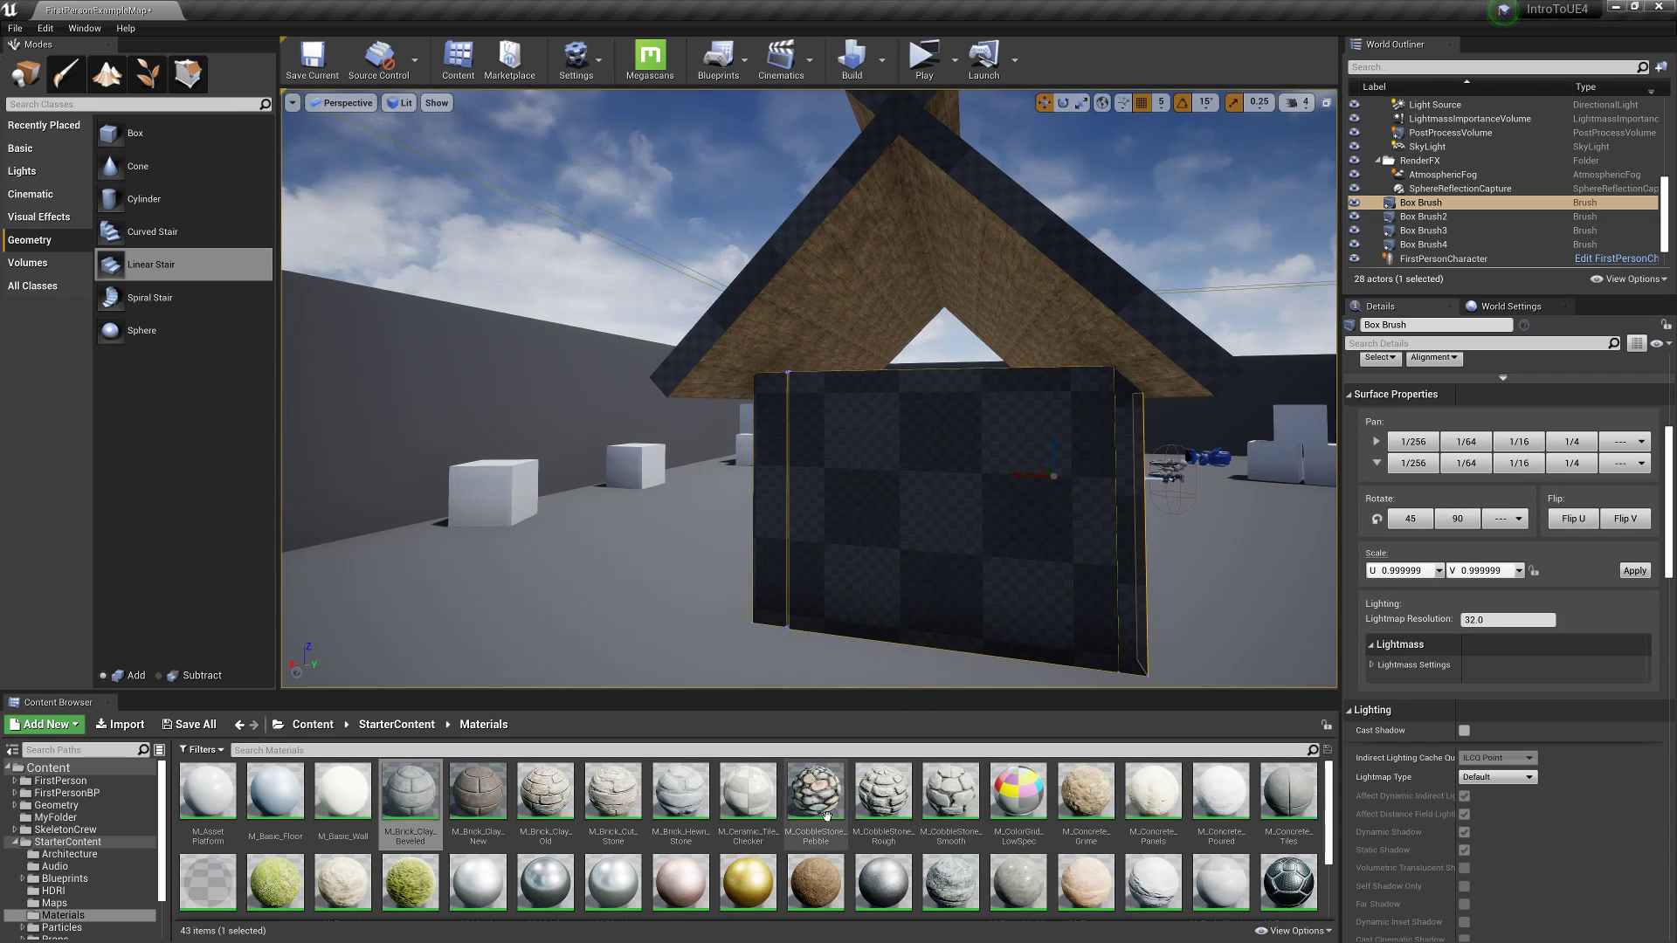
left_click_drag(485, 797, 874, 542)
right_click_drag(873, 542, 952, 478)
key("w")
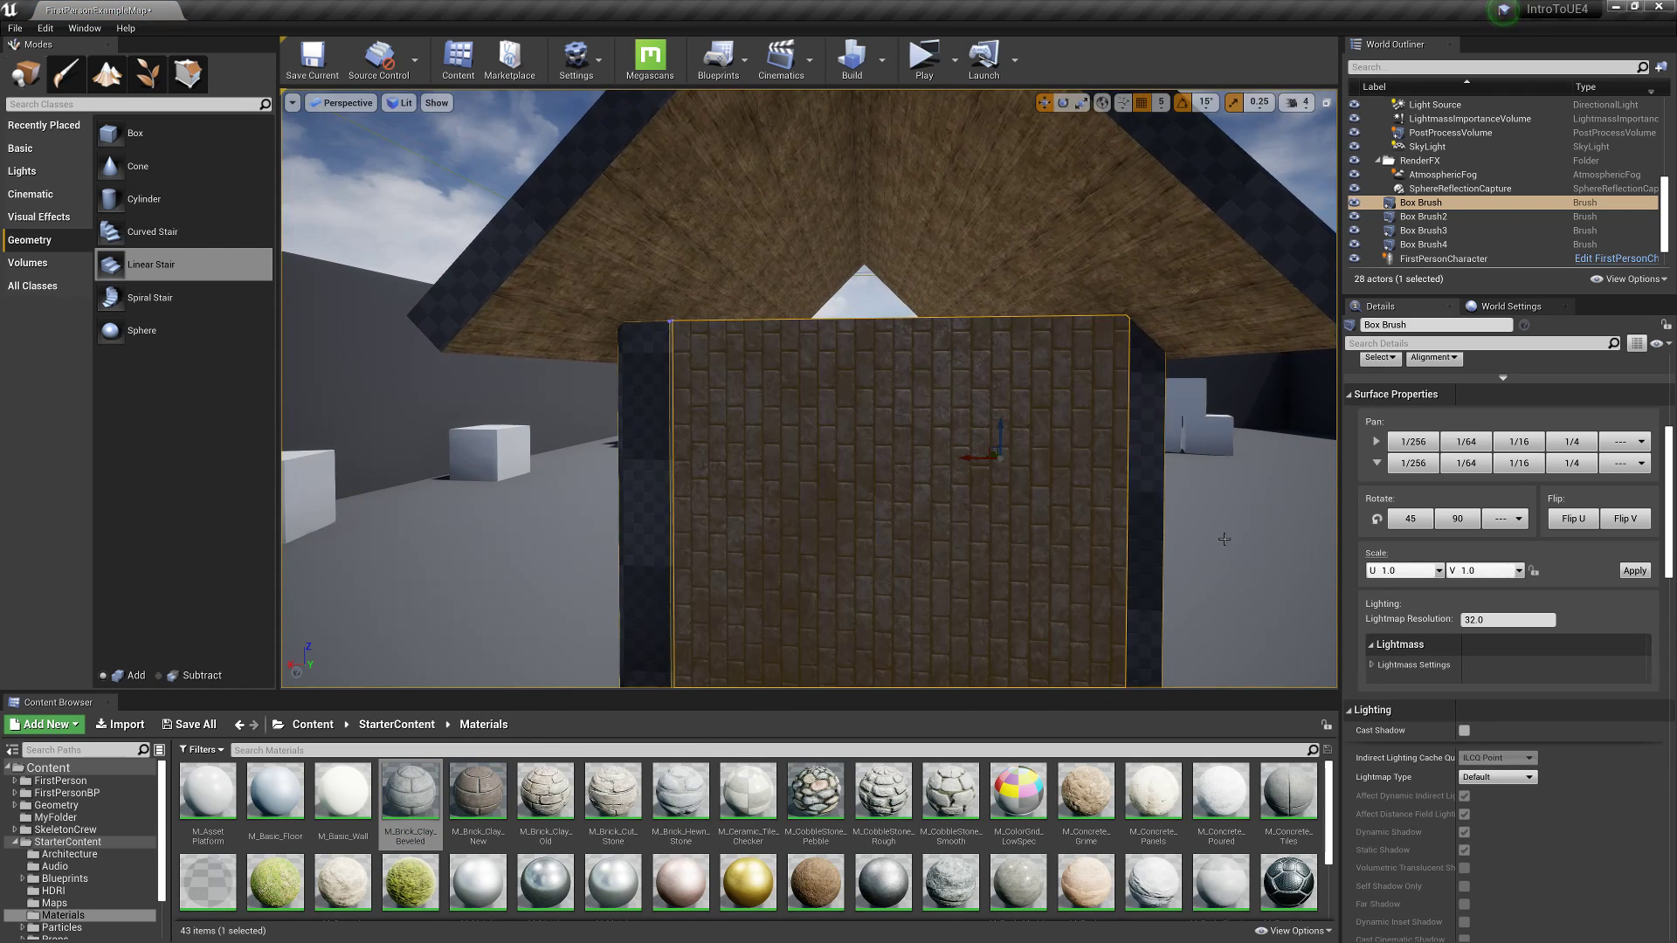
Step: Rotate the gable-end wall's texture in 45- and 90-degree increments until the brick courses run horizontally
left_click(1426, 526)
left_click(1425, 527)
left_click(1461, 518)
left_click(1461, 519)
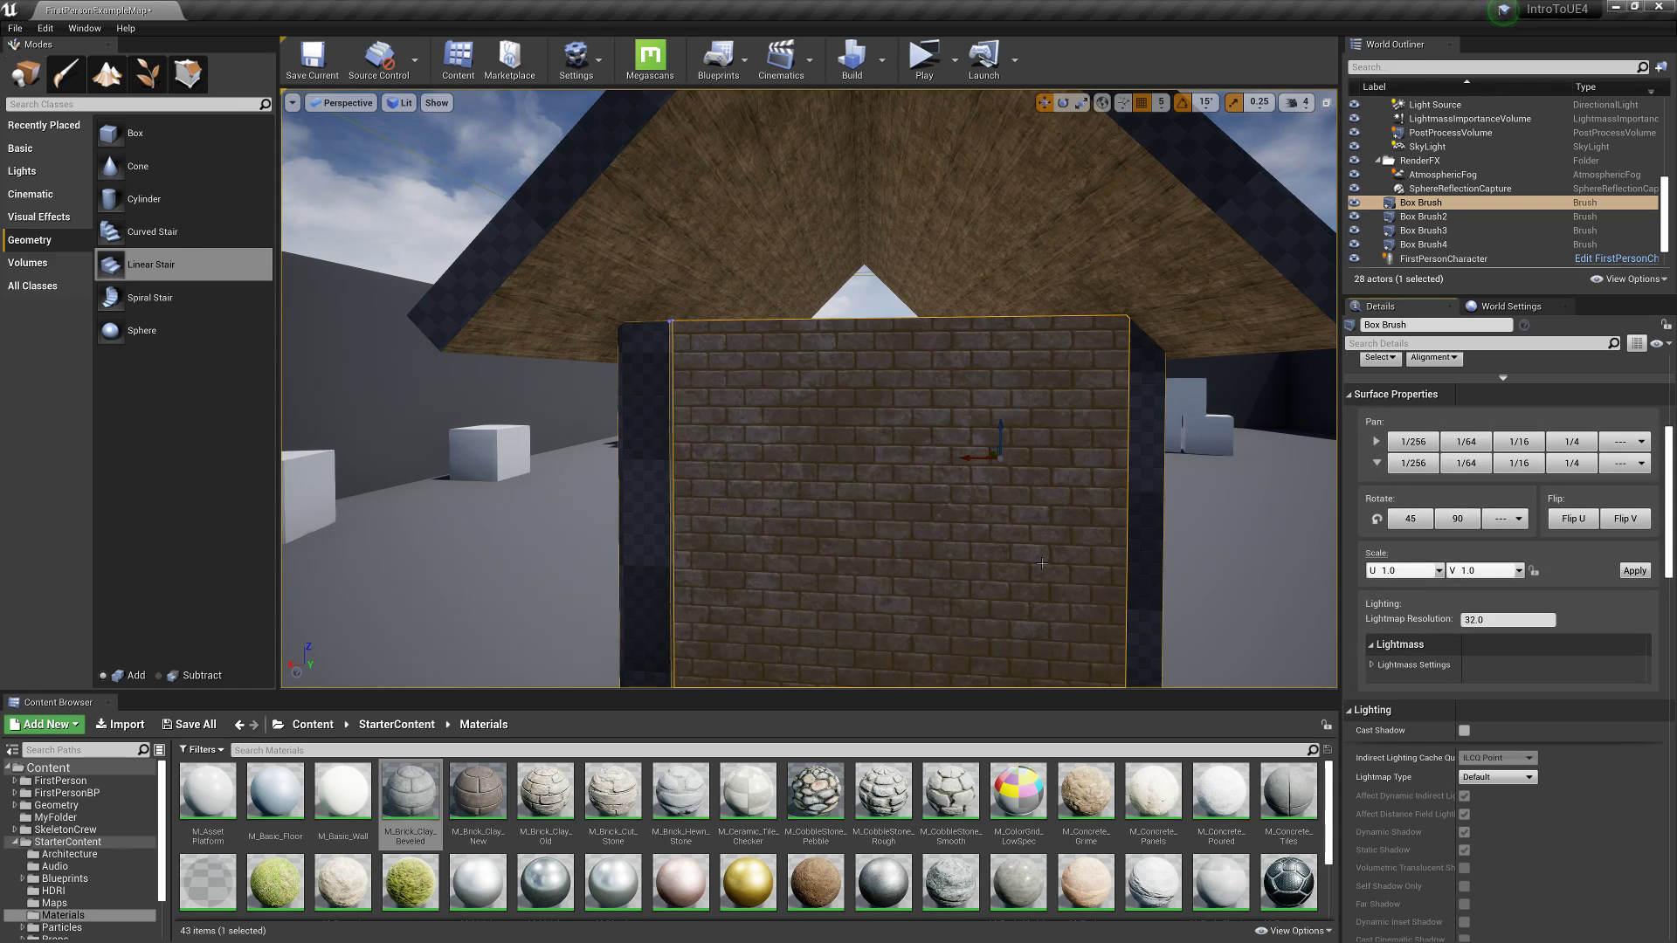
scroll(1111, 568, "down", 2)
scroll(1151, 556, "up", 1)
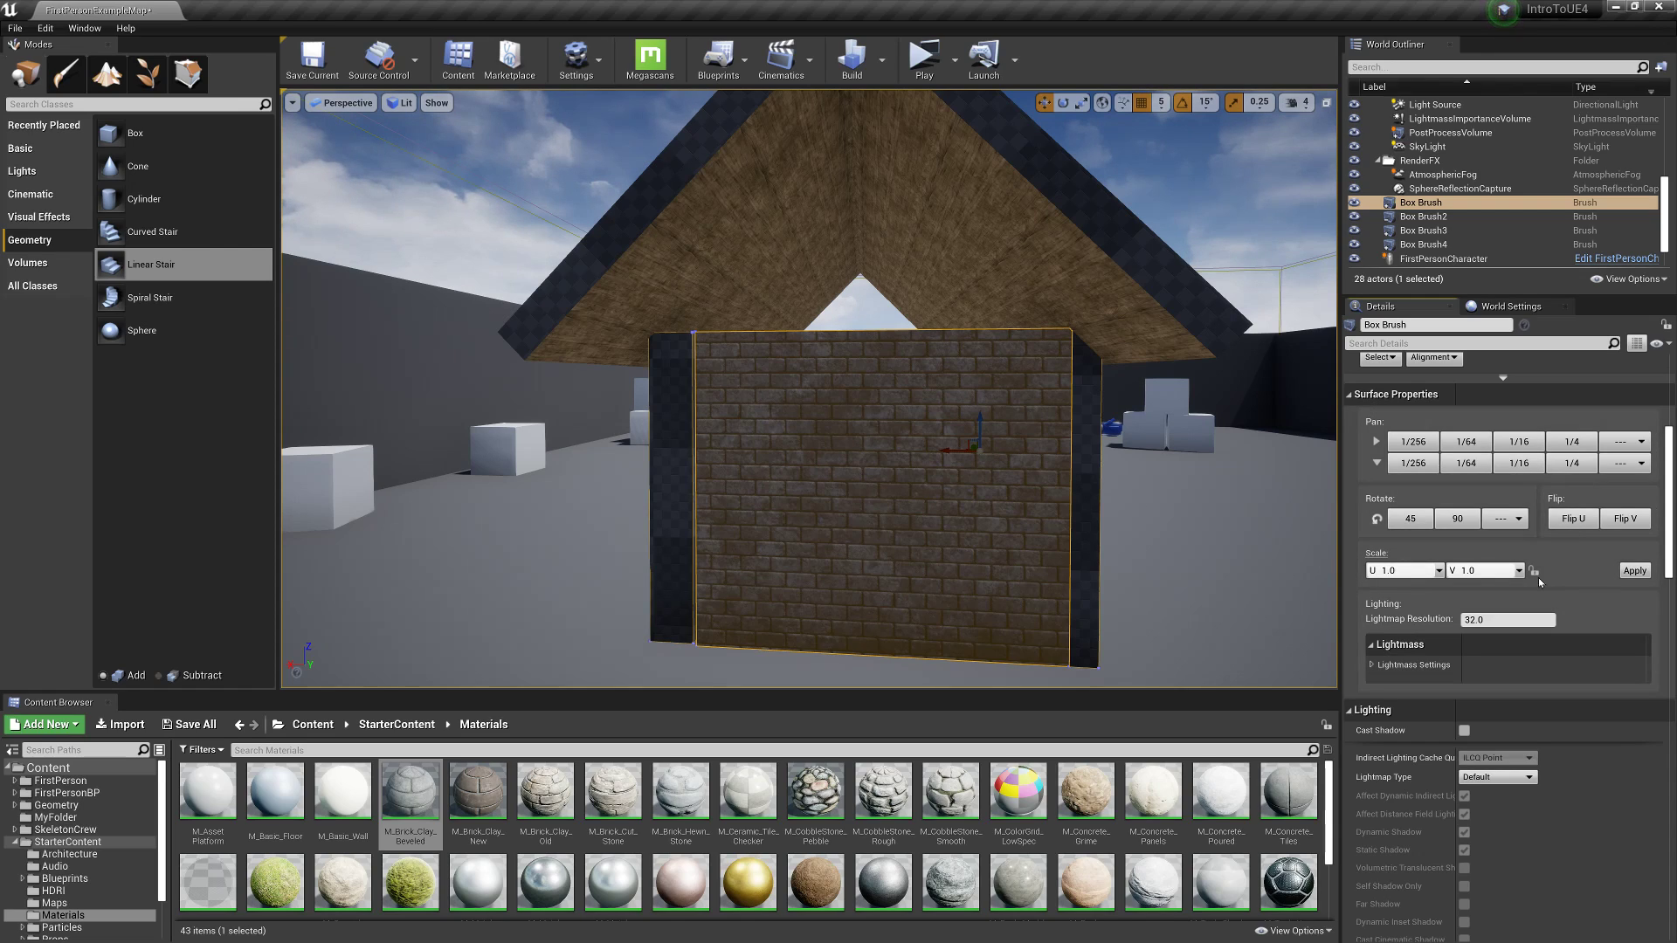
Step: Lock the gable-end wall texture's U and V scales together and apply a scale of 0.25
left_click(1433, 569)
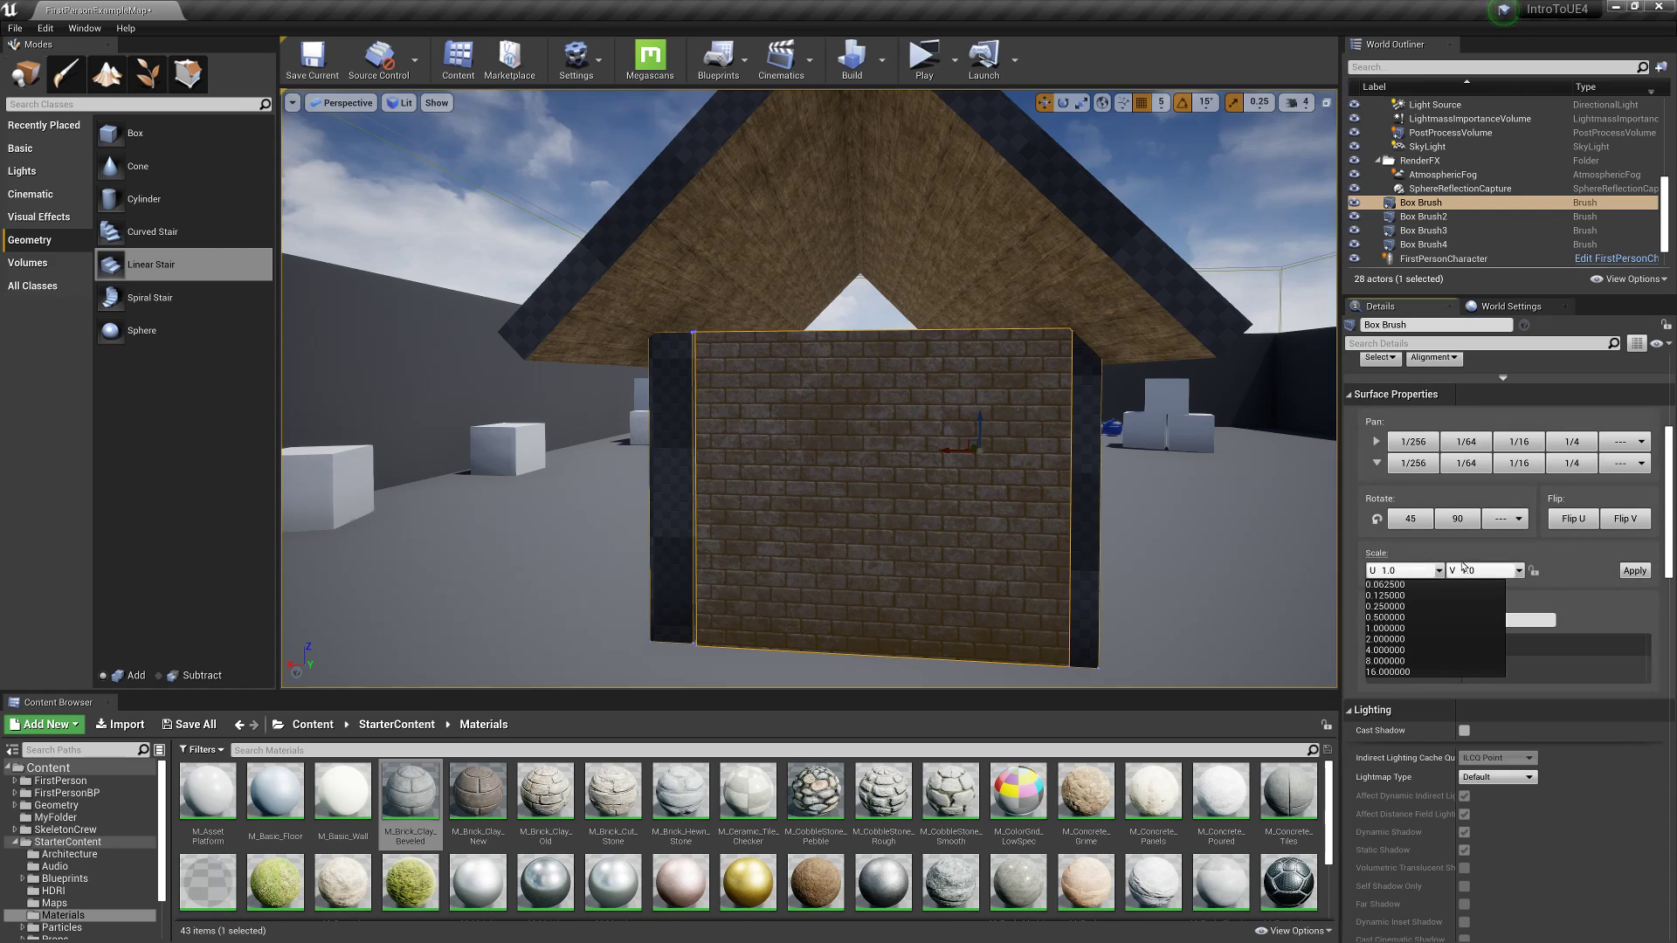
left_click(1397, 606)
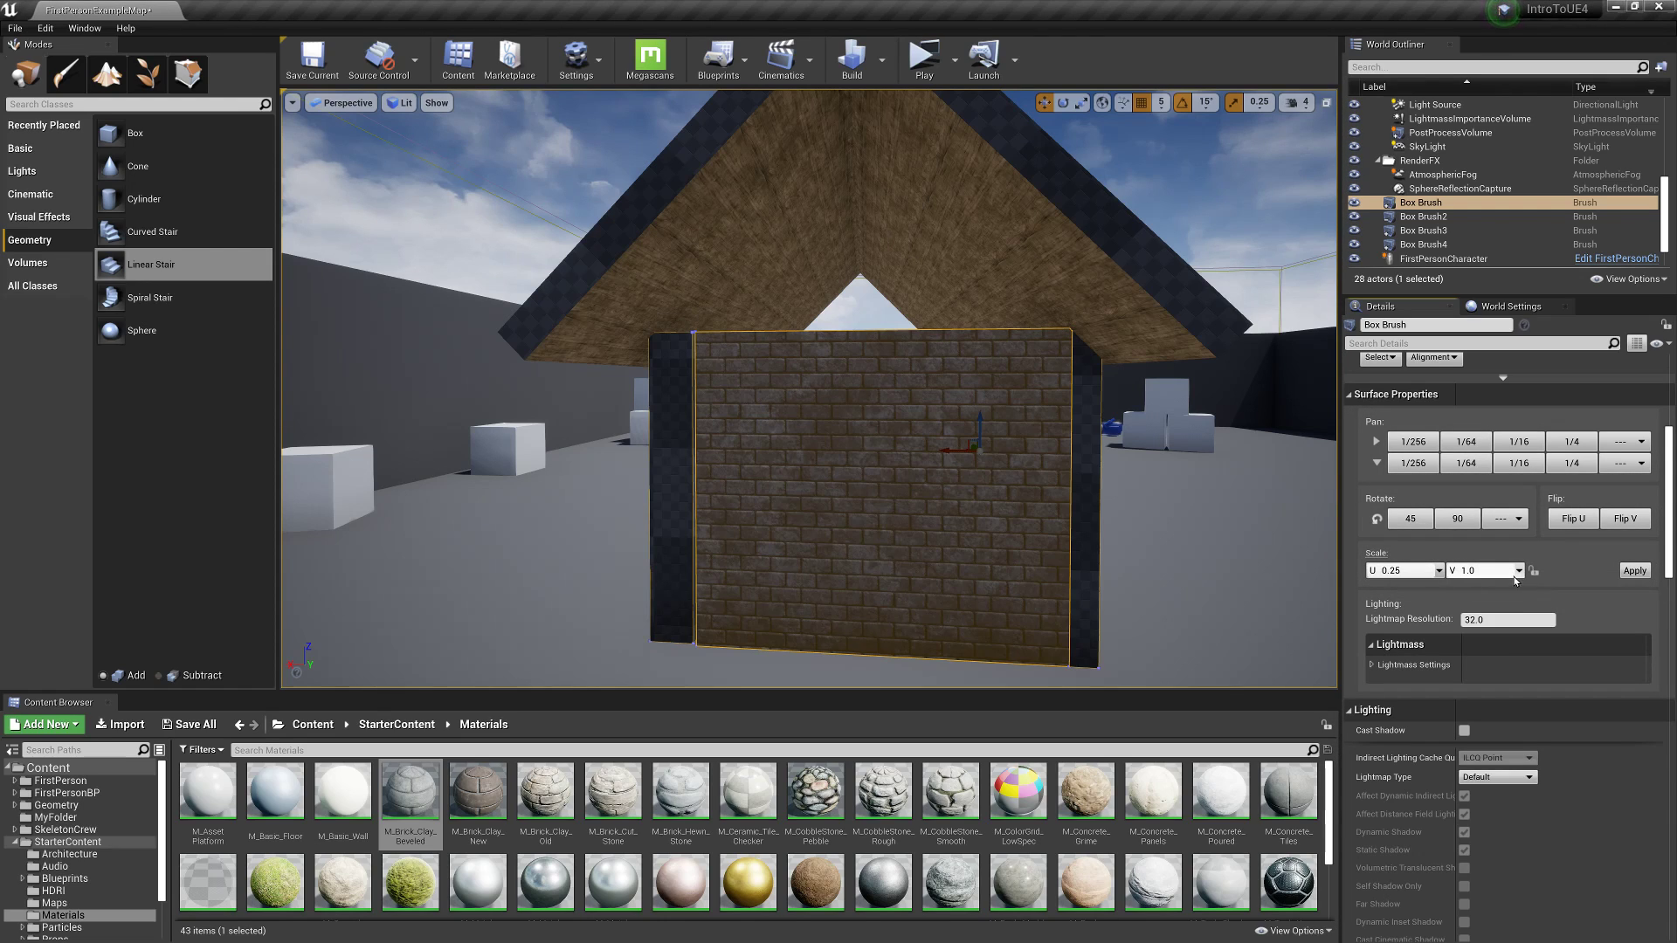
left_click(1519, 570)
left_click(1477, 606)
left_click(1438, 570)
left_click(1440, 604)
left_click(1439, 571)
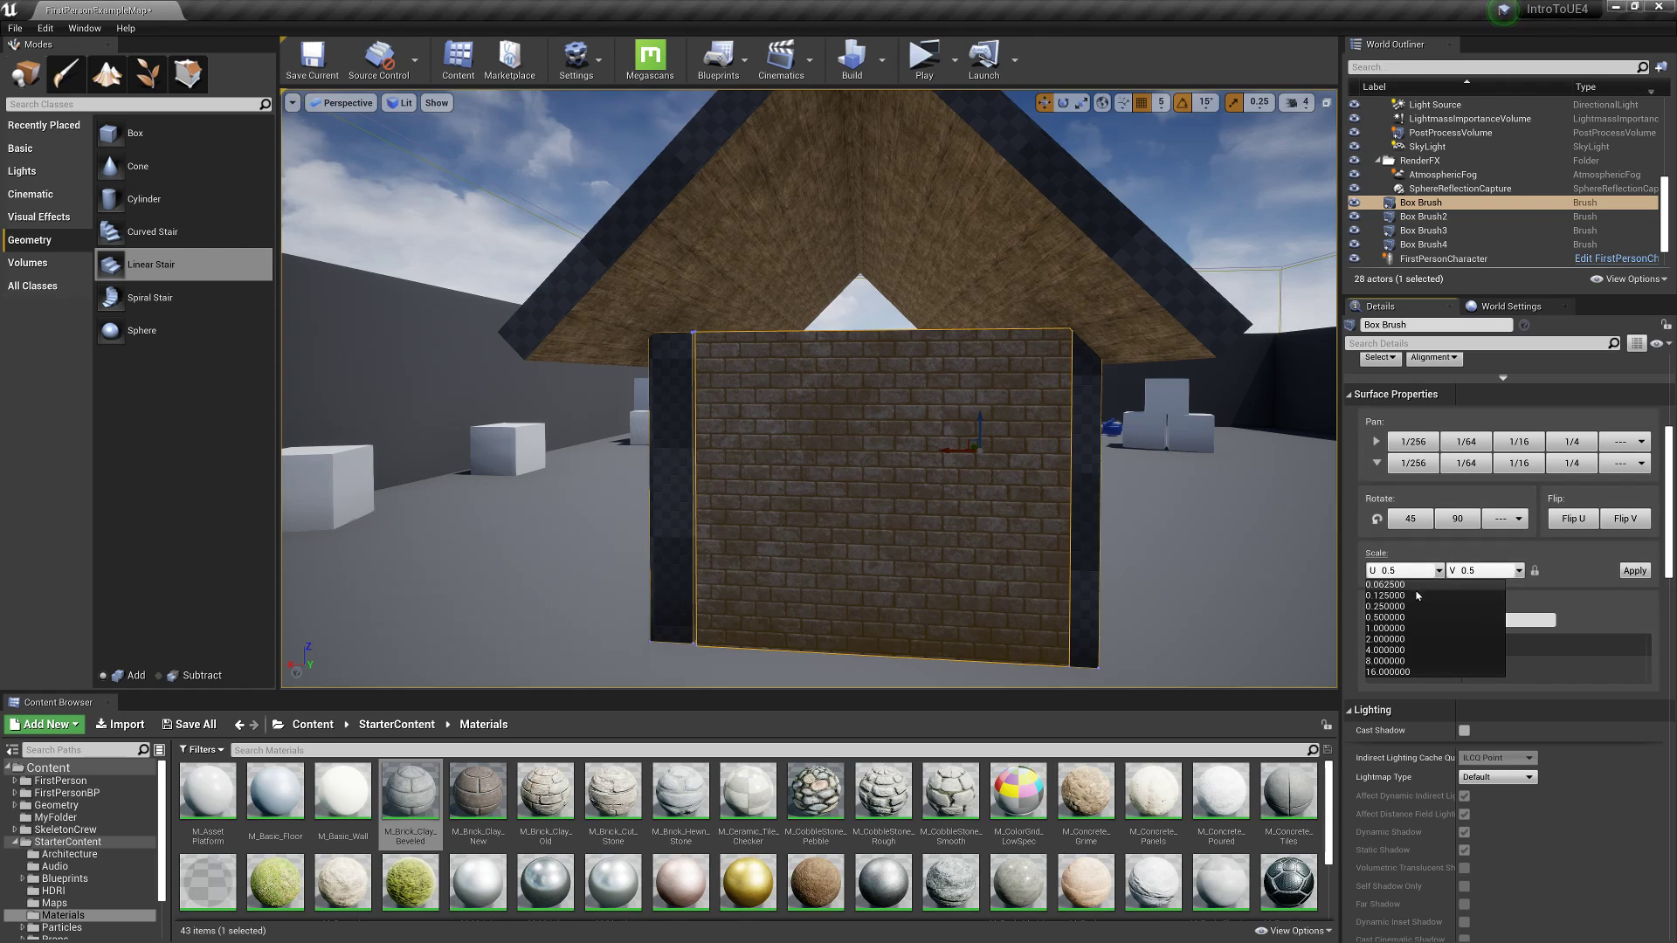
left_click(1416, 599)
left_click(1631, 570)
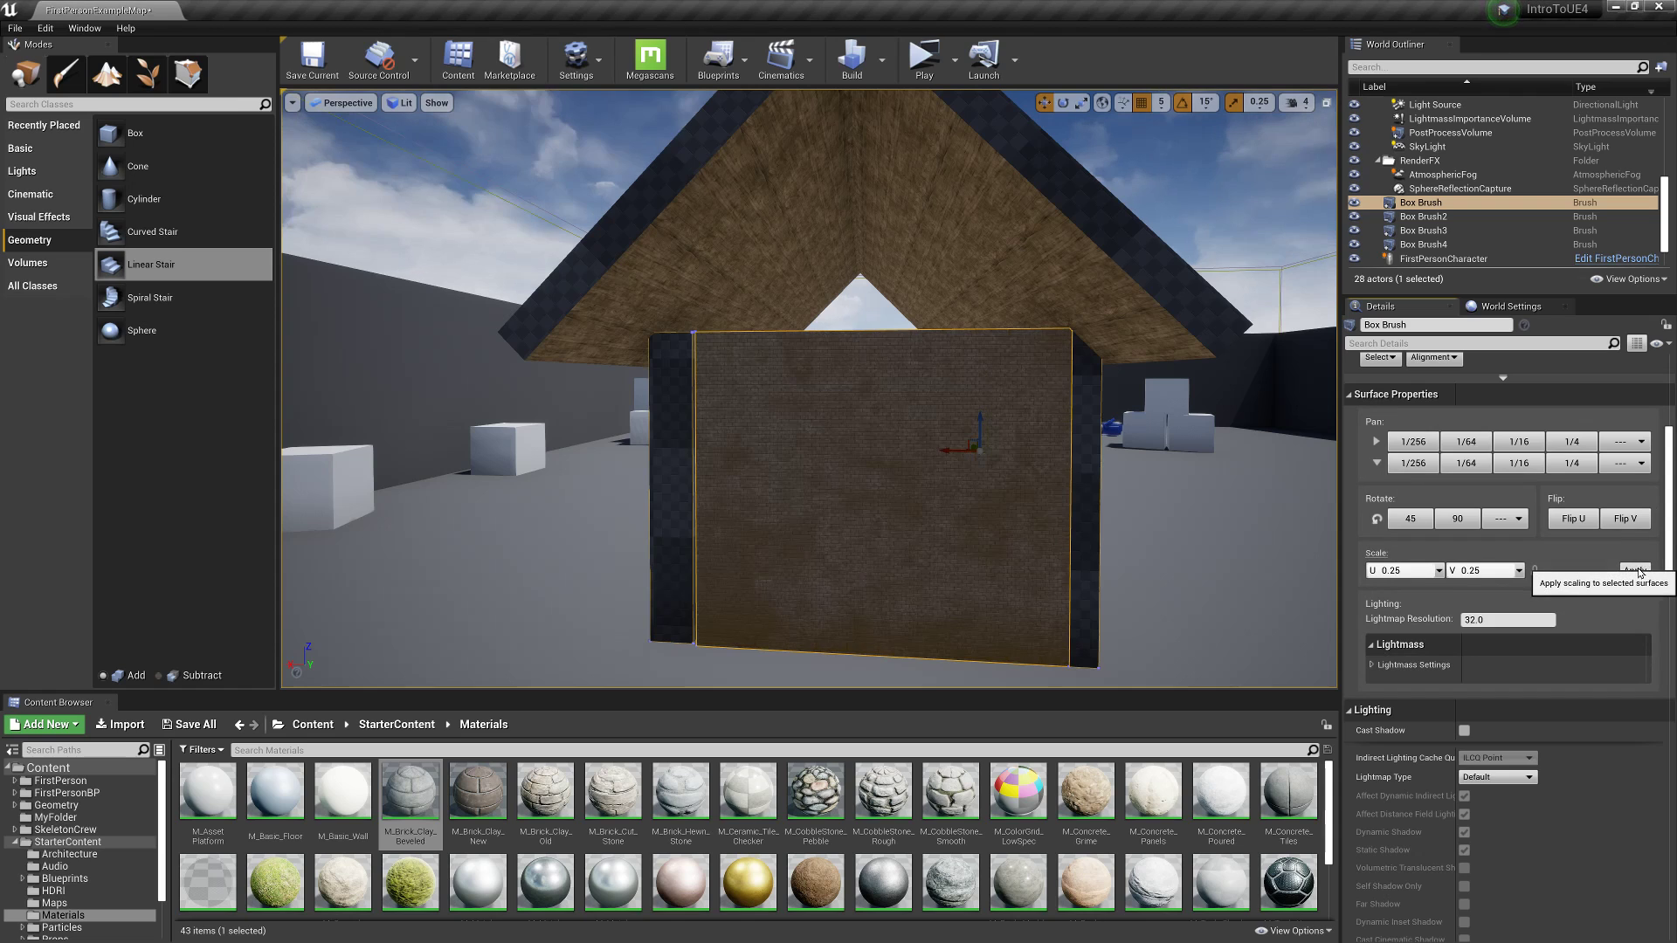
key("w")
mouse_move(1015, 565)
right_mouse_down()
mouse_move(971, 521)
mouse_move(1009, 552)
right_mouse_up()
key("w")
key("s")
mouse_move(1165, 506)
right_mouse_down()
mouse_move(1144, 590)
mouse_move(1166, 524)
mouse_move(1151, 507)
right_mouse_up()
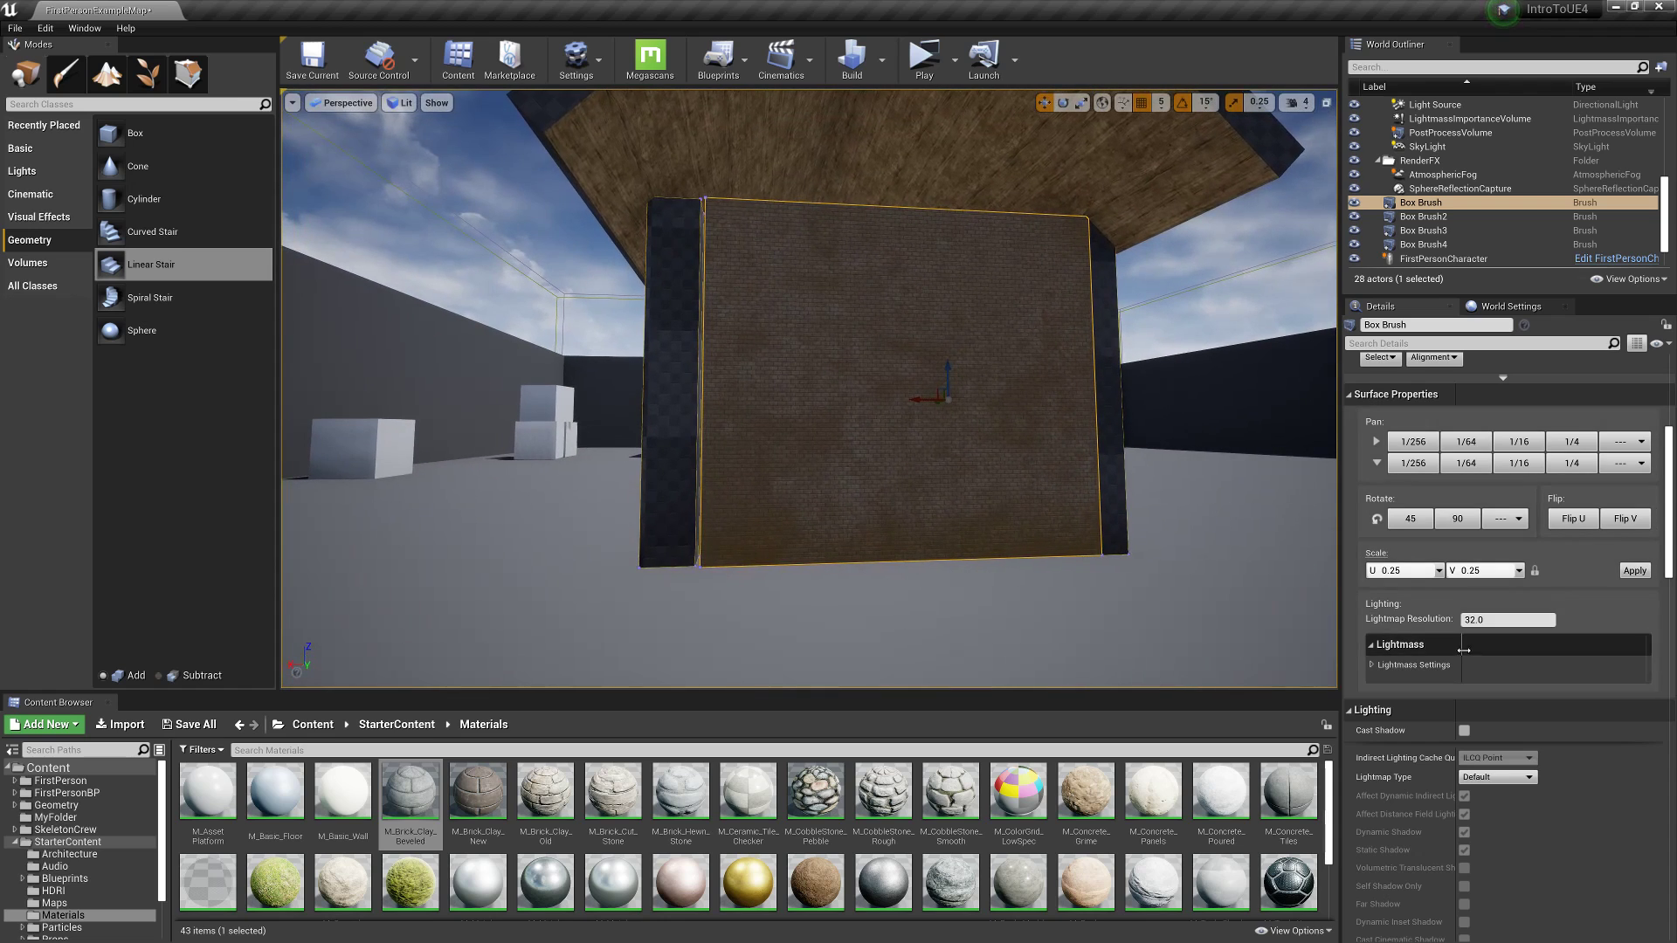
Step: Apply a texture scale of 2.0 in U and V to the gable-end wall
left_click(1437, 570)
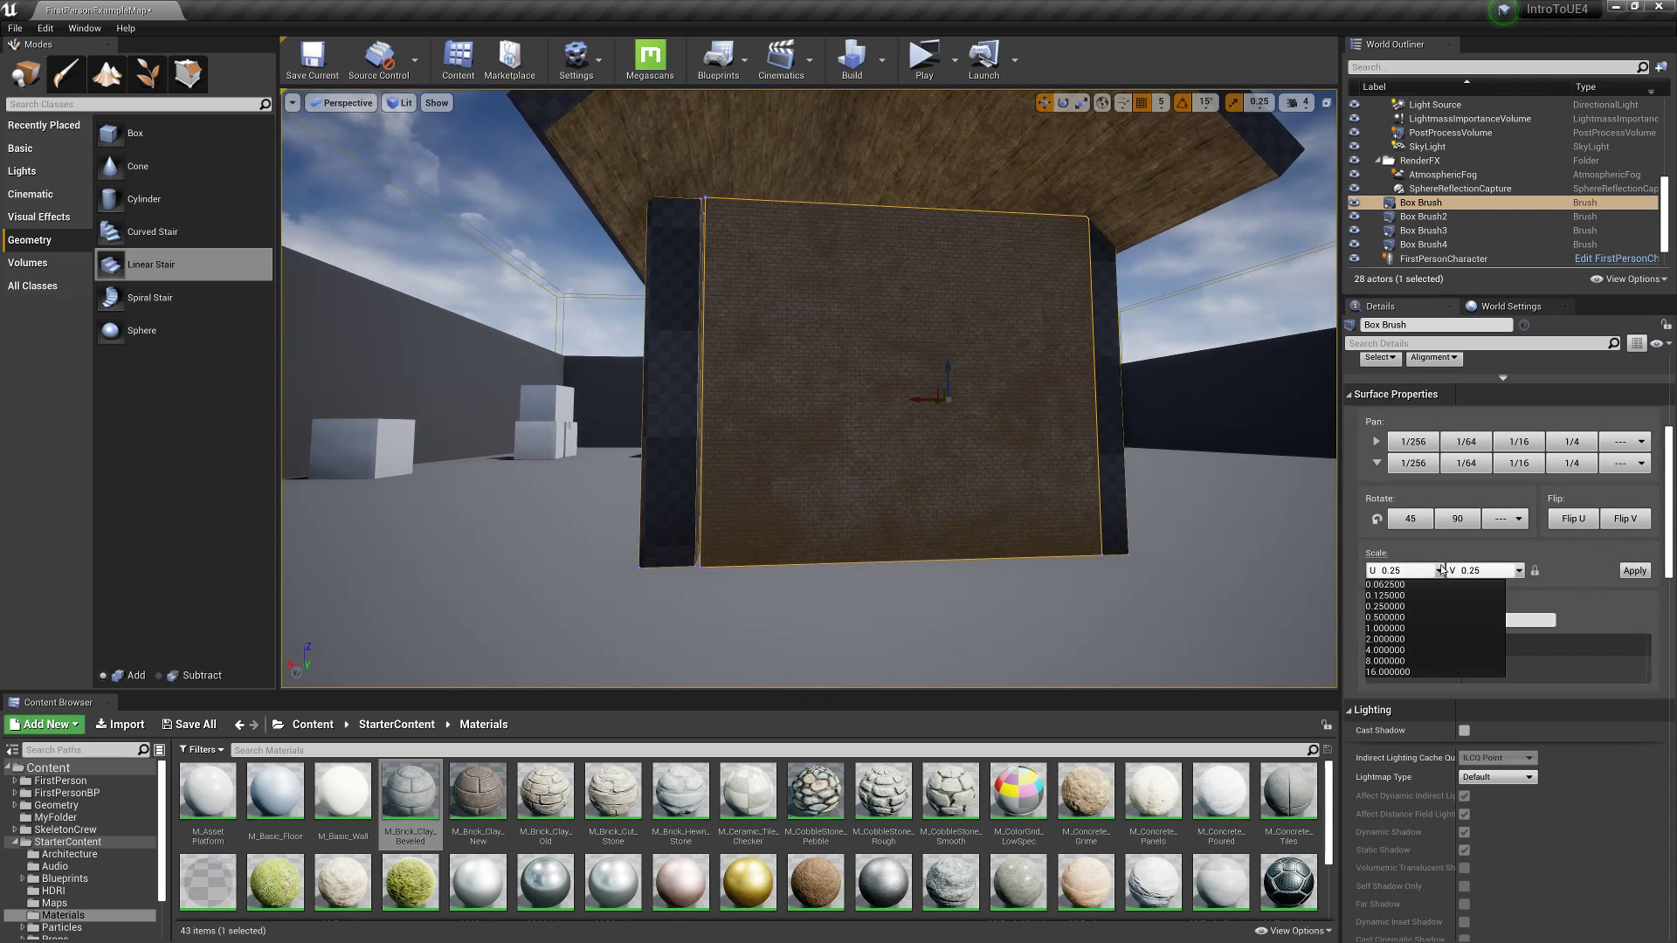
left_click(1424, 640)
left_click(1635, 571)
Step: Apply M_Brick_Clay_Beveled to the loose white cube EditorCube10
right_click_drag(1171, 524, 943, 541)
key("d")
right_click_drag(785, 562, 983, 559)
key("w")
left_click_drag(391, 788, 937, 500)
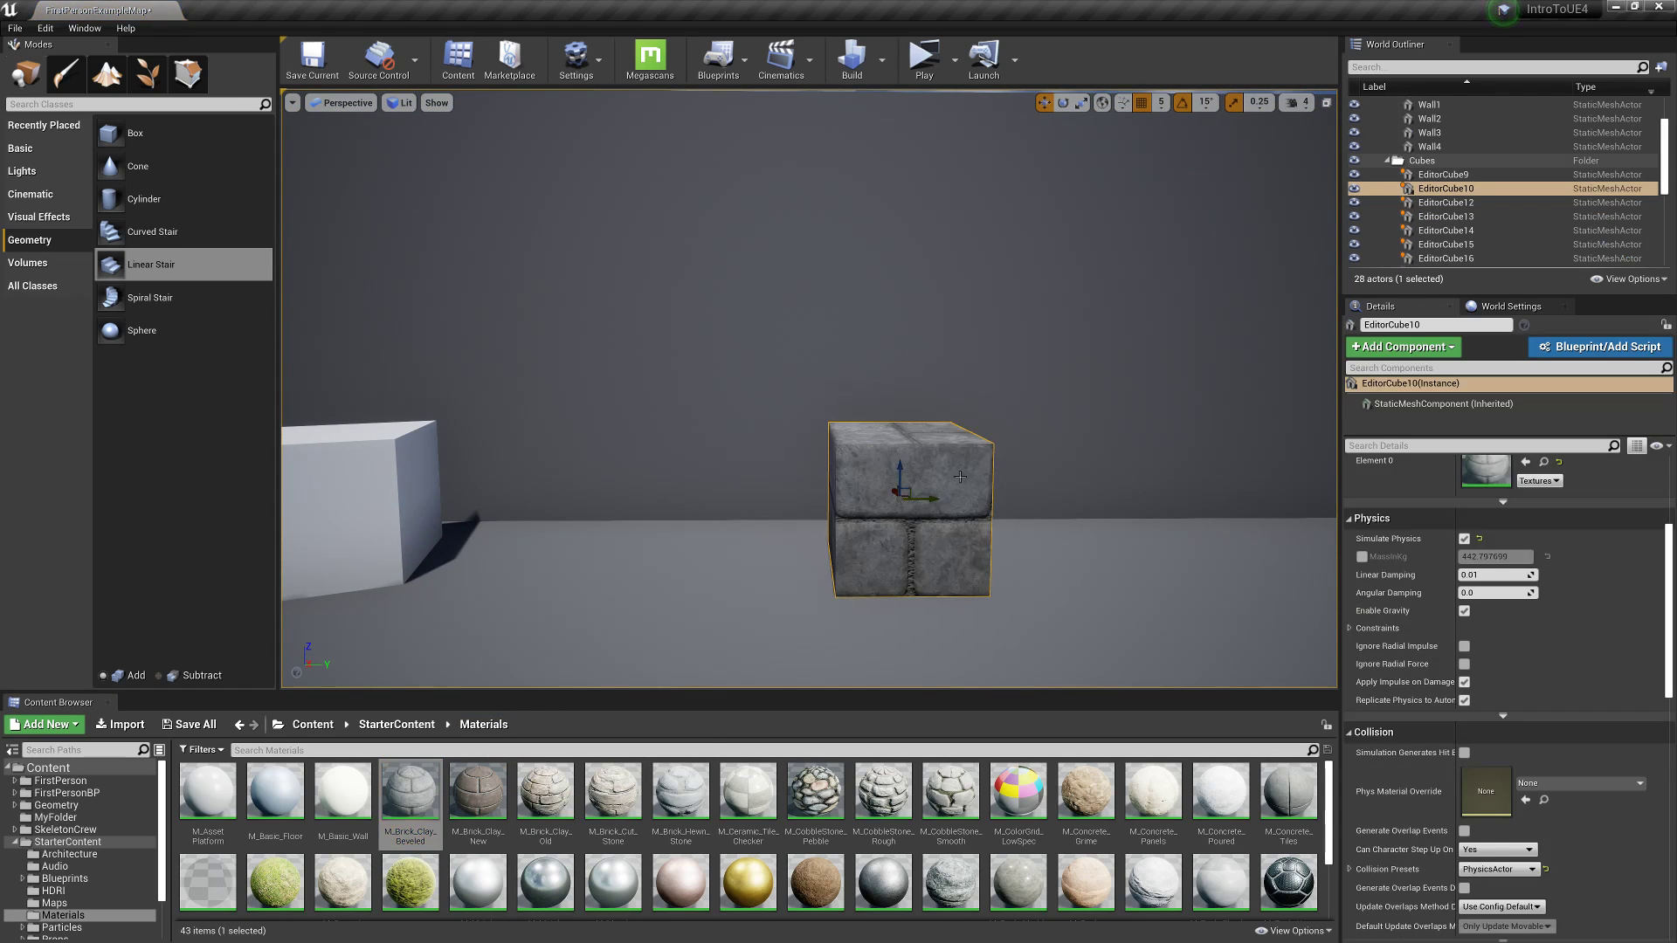
Step: Examine the front of the house with its pine roof and brick wall from several viewpoints
right_click_drag(1025, 542, 763, 508)
key("a")
key("w")
key("a")
key("s")
key("d")
key("a")
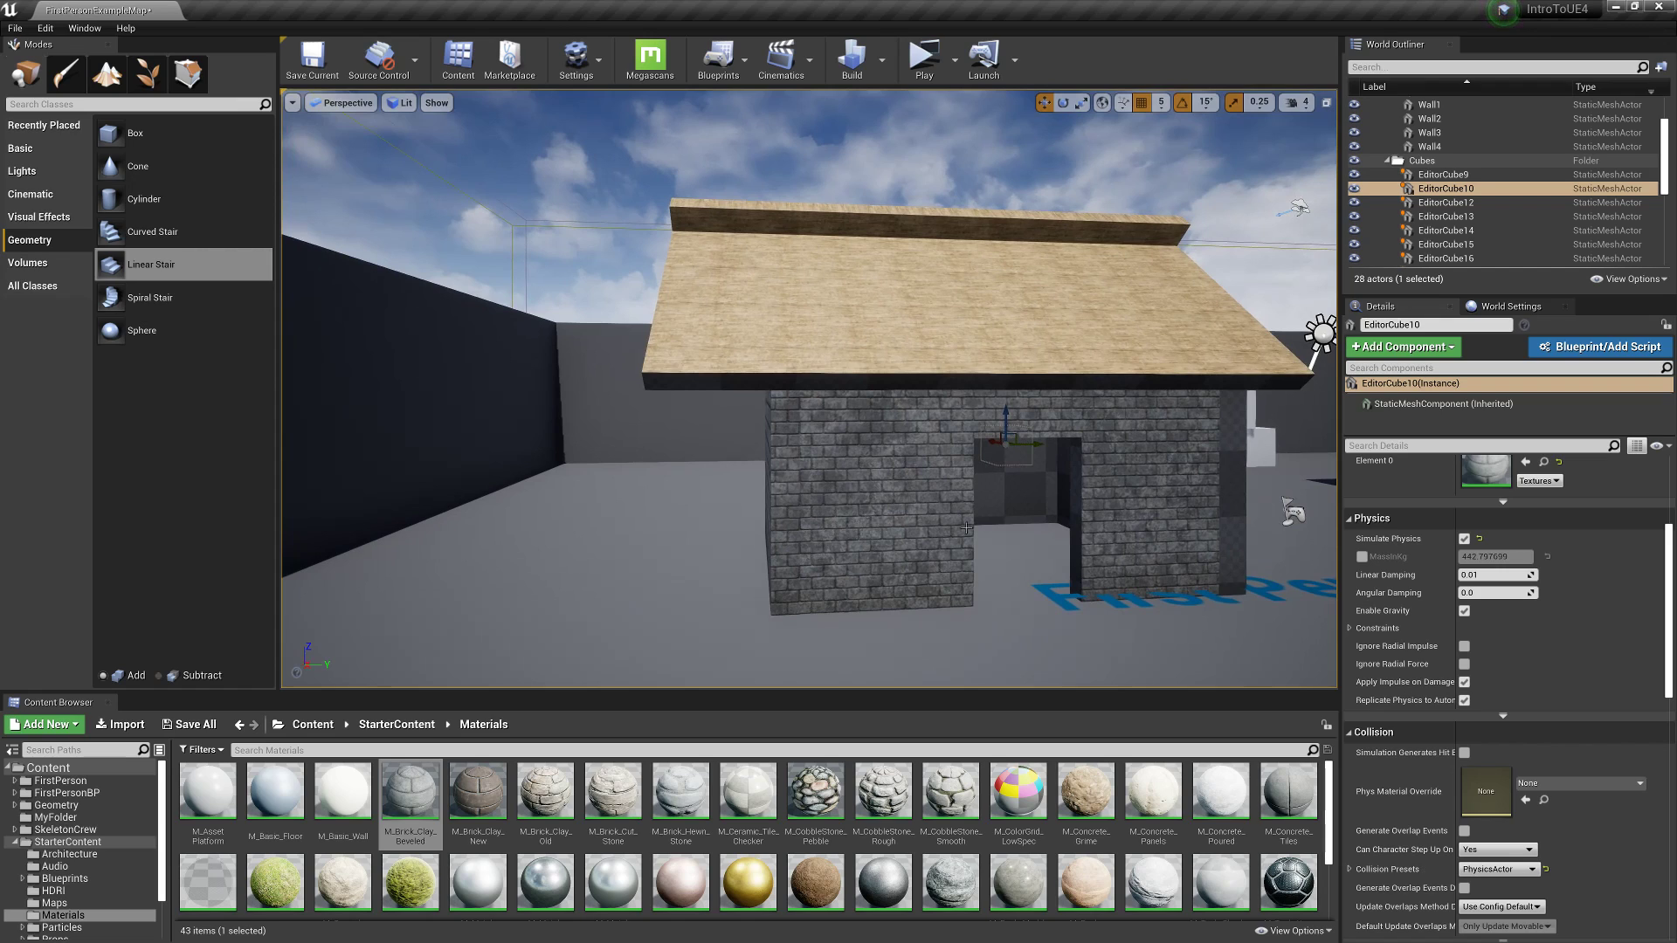
right_click_drag(936, 535, 1074, 537)
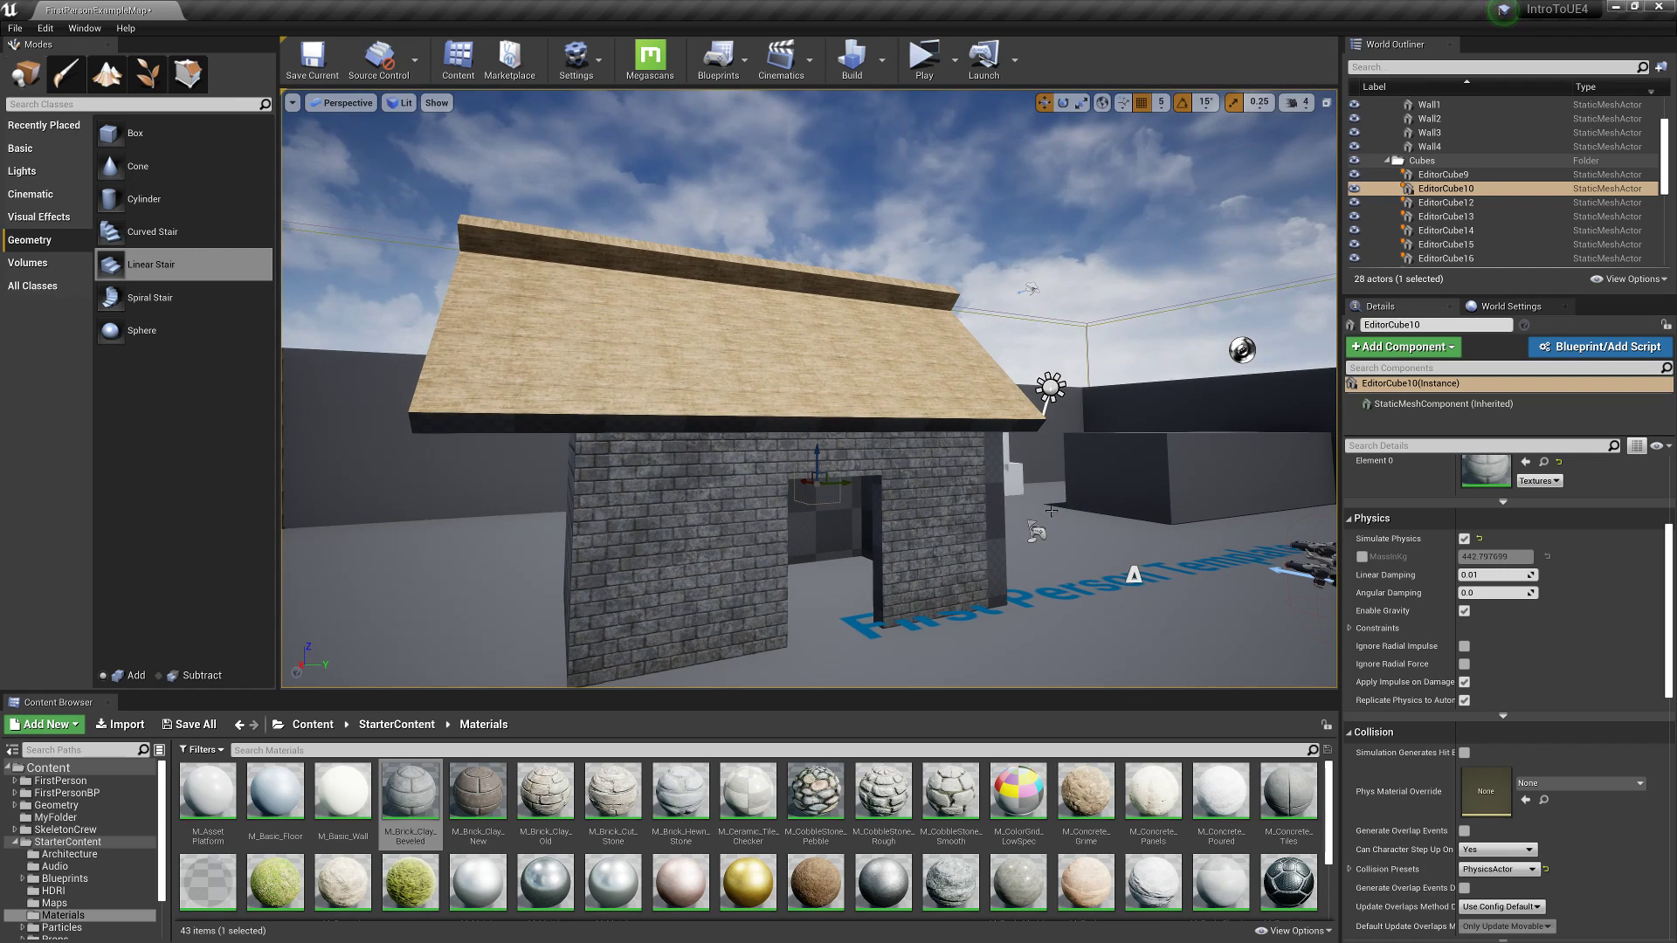
Step: Select the house's gable-end brick wall surface and look through its brush's lighting and physics settings
key("a")
right_click_drag(1002, 540, 786, 546)
key("d")
mouse_move(823, 475)
right_mouse_down()
mouse_move(865, 558)
mouse_move(909, 542)
mouse_move(936, 573)
right_mouse_up()
left_click(786, 568)
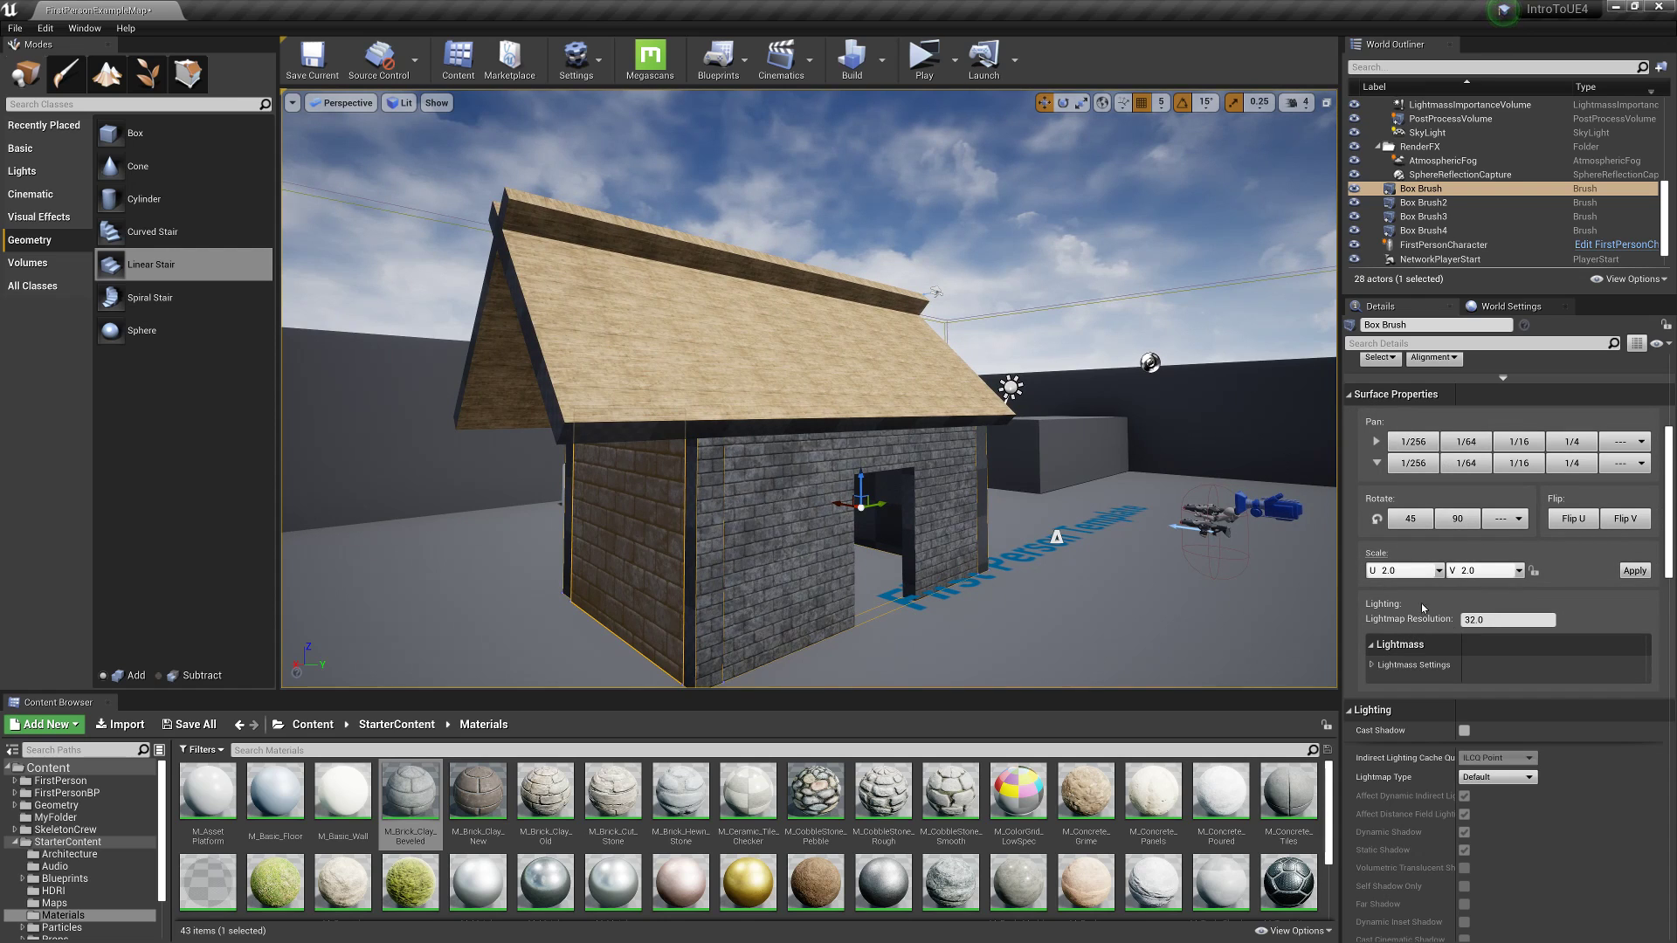
scroll(1413, 612, "down", 3)
scroll(1453, 649, "down", 3)
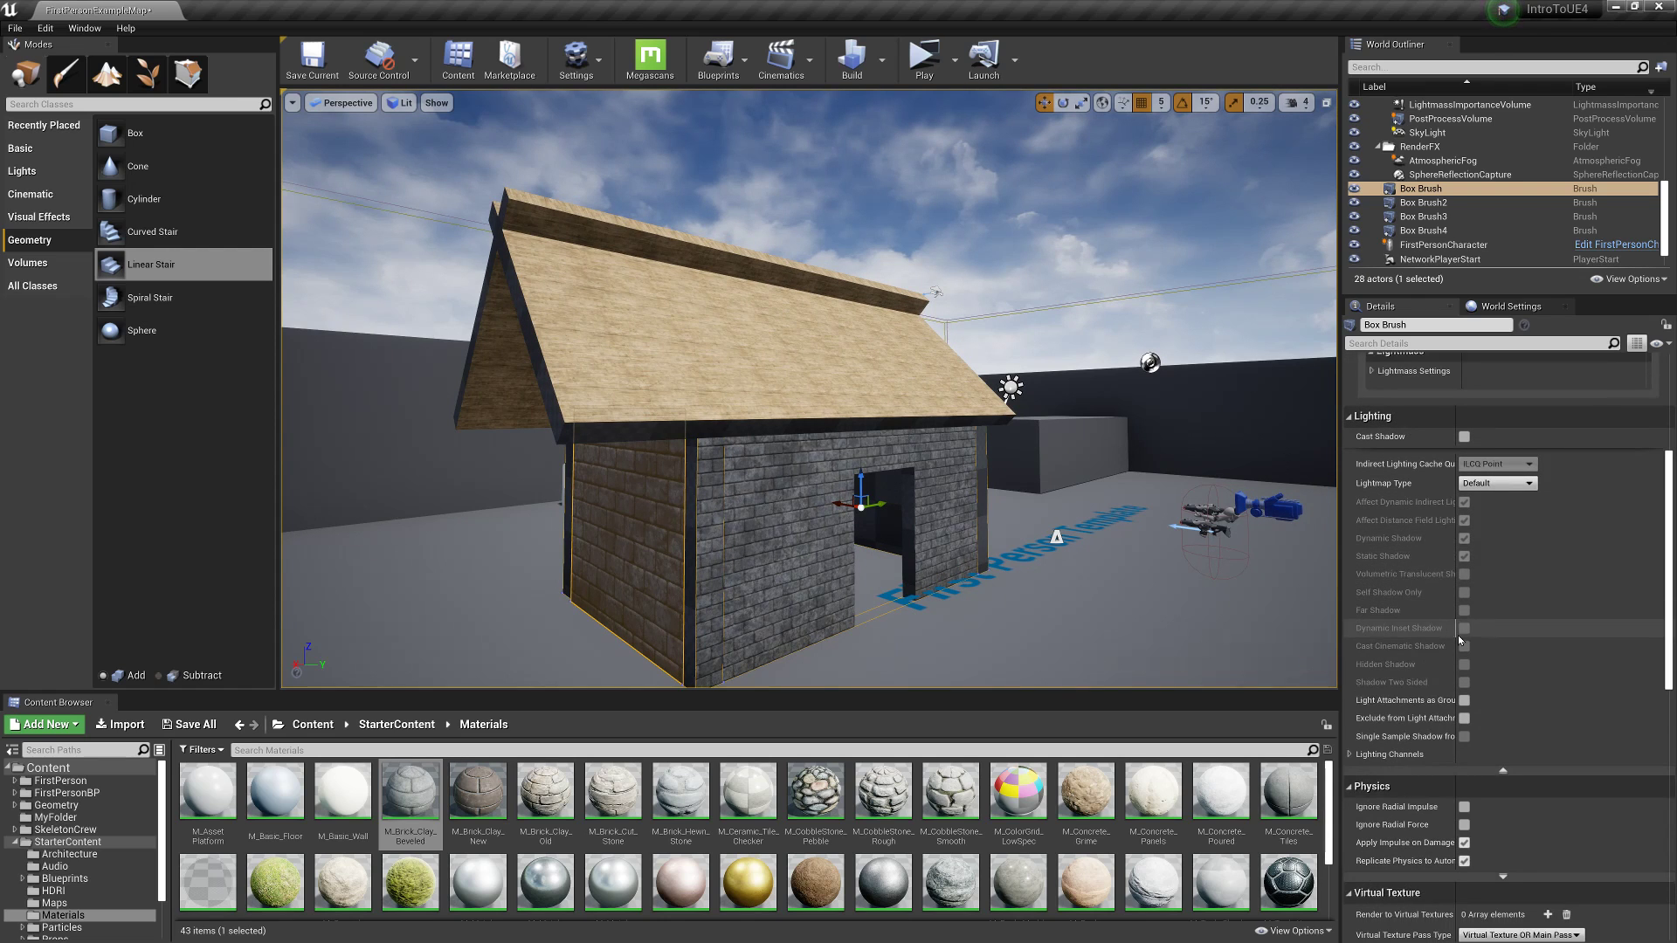
right_click_drag(860, 389, 841, 429)
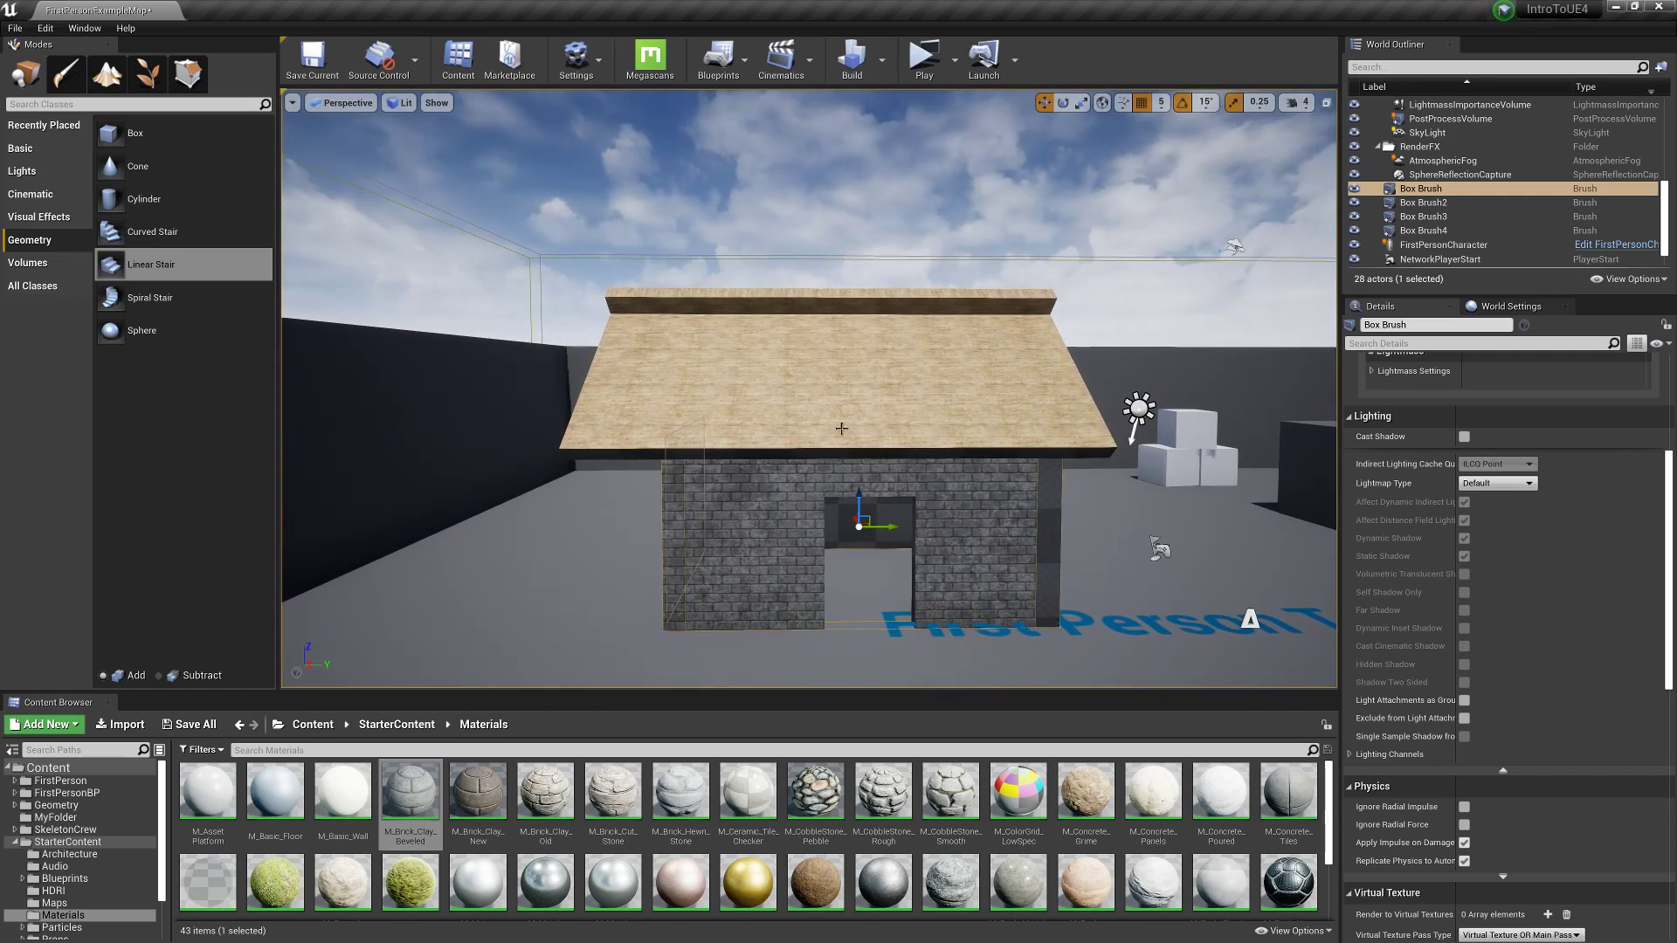
Step: Select the four brushes Box Brush through Box Brush4 that form the house and convert them into a single static mesh
left_click(909, 434)
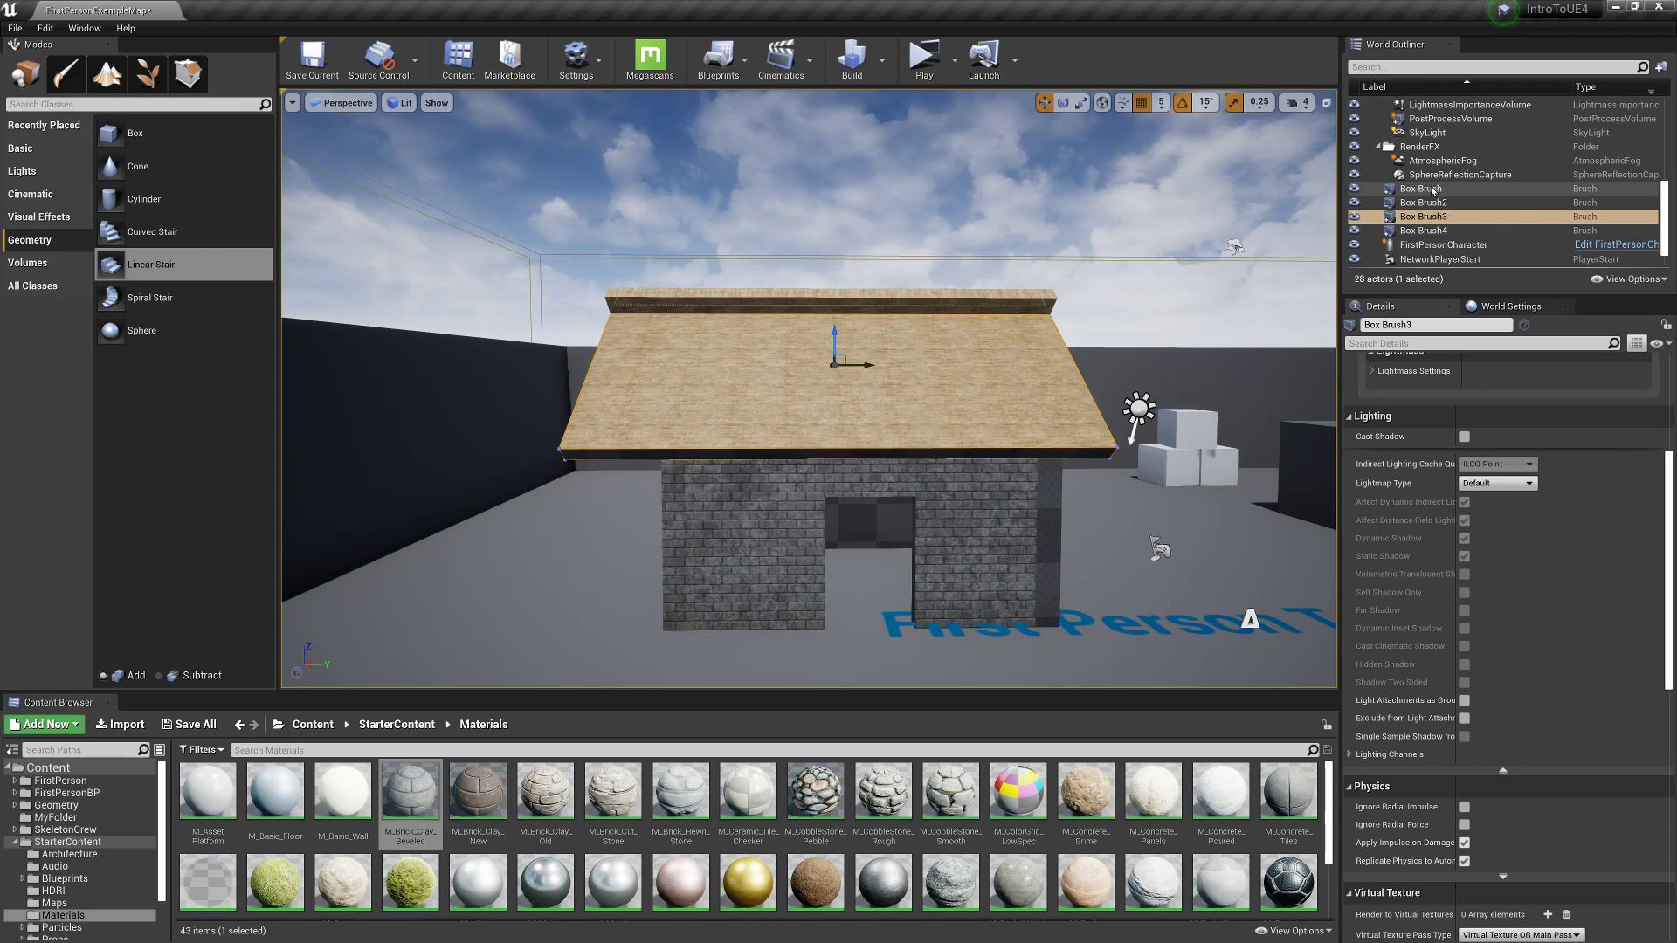
left_click(1437, 191)
left_click(1424, 232, "shift")
scroll(1450, 446, "up", 5)
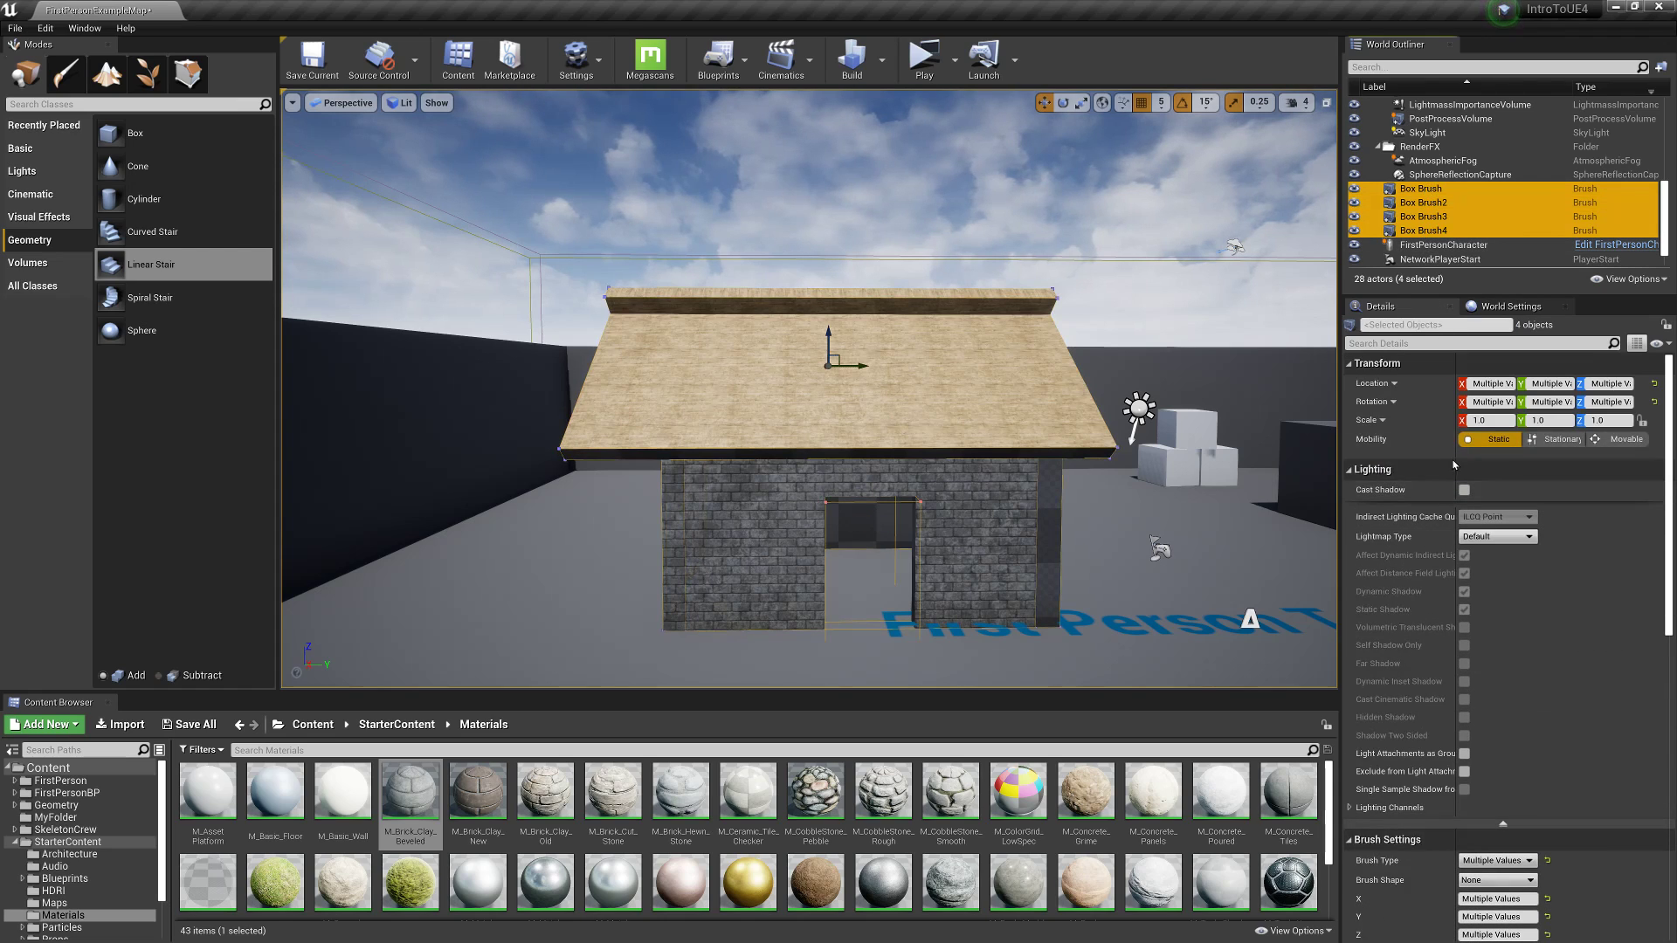
scroll(1500, 530, "down", 7)
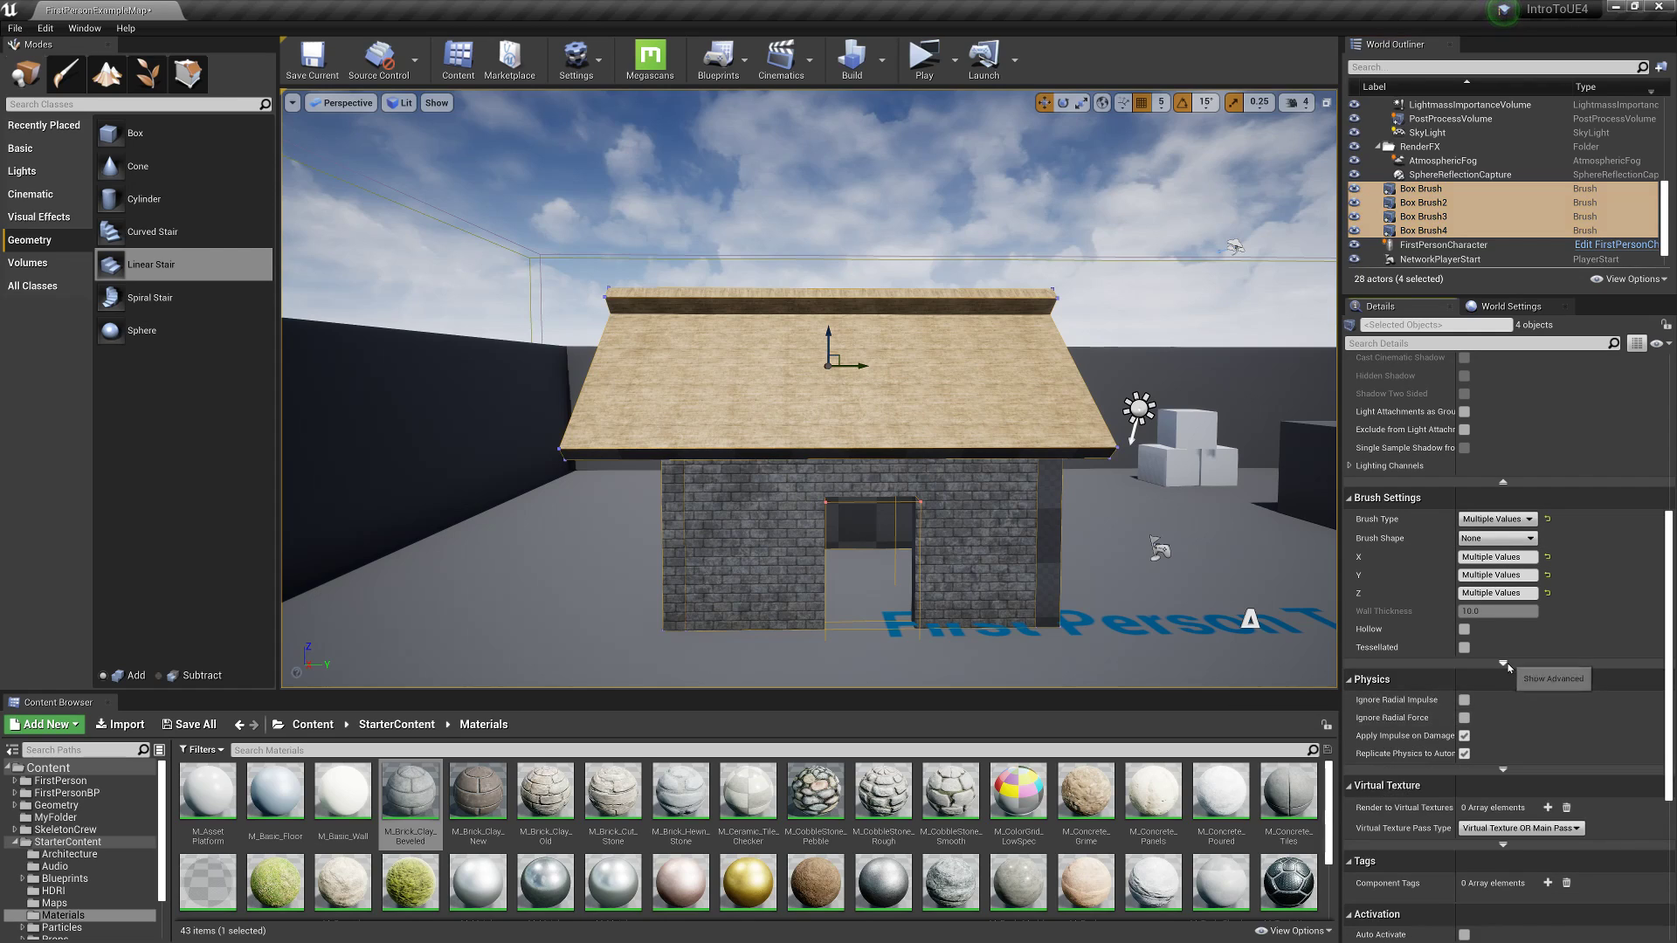
left_click(1560, 696)
left_click(905, 628)
Step: Examine the converted static mesh house, its roof, brick walls and shadow from several viewpoints
mouse_move(1011, 603)
right_mouse_down()
mouse_move(786, 603)
mouse_move(1049, 611)
right_mouse_up()
key("d")
key("a")
right_click_drag(1112, 551, 1019, 554)
key("d")
key("a")
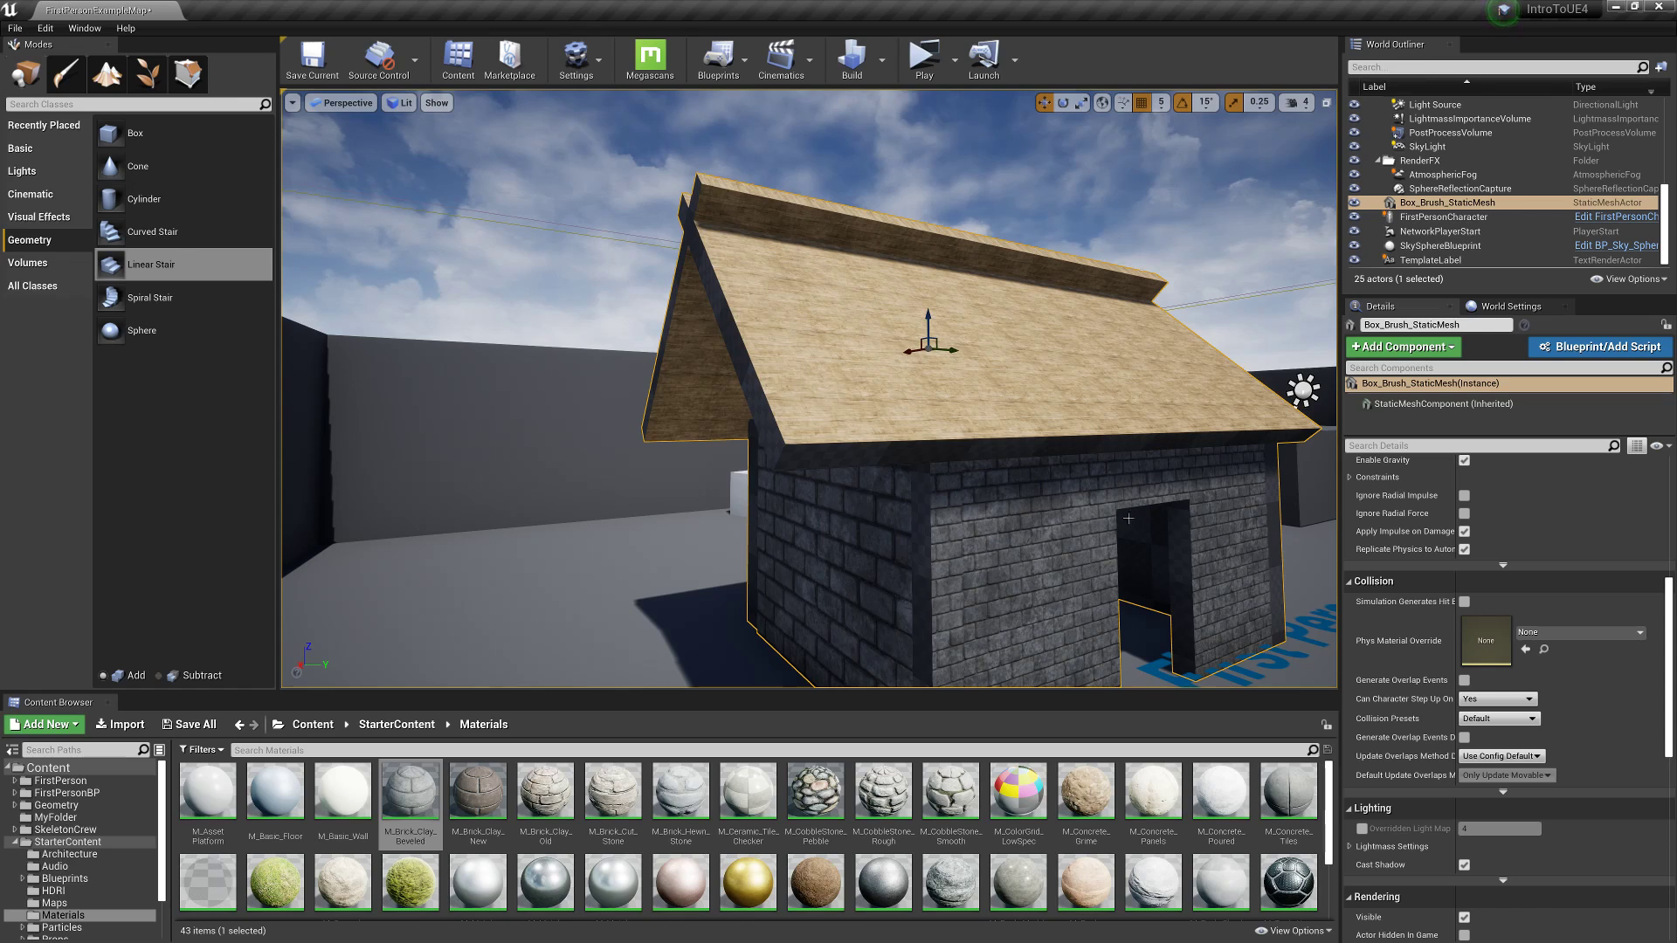
key("w")
right_click_drag(1018, 554, 970, 556)
key("f")
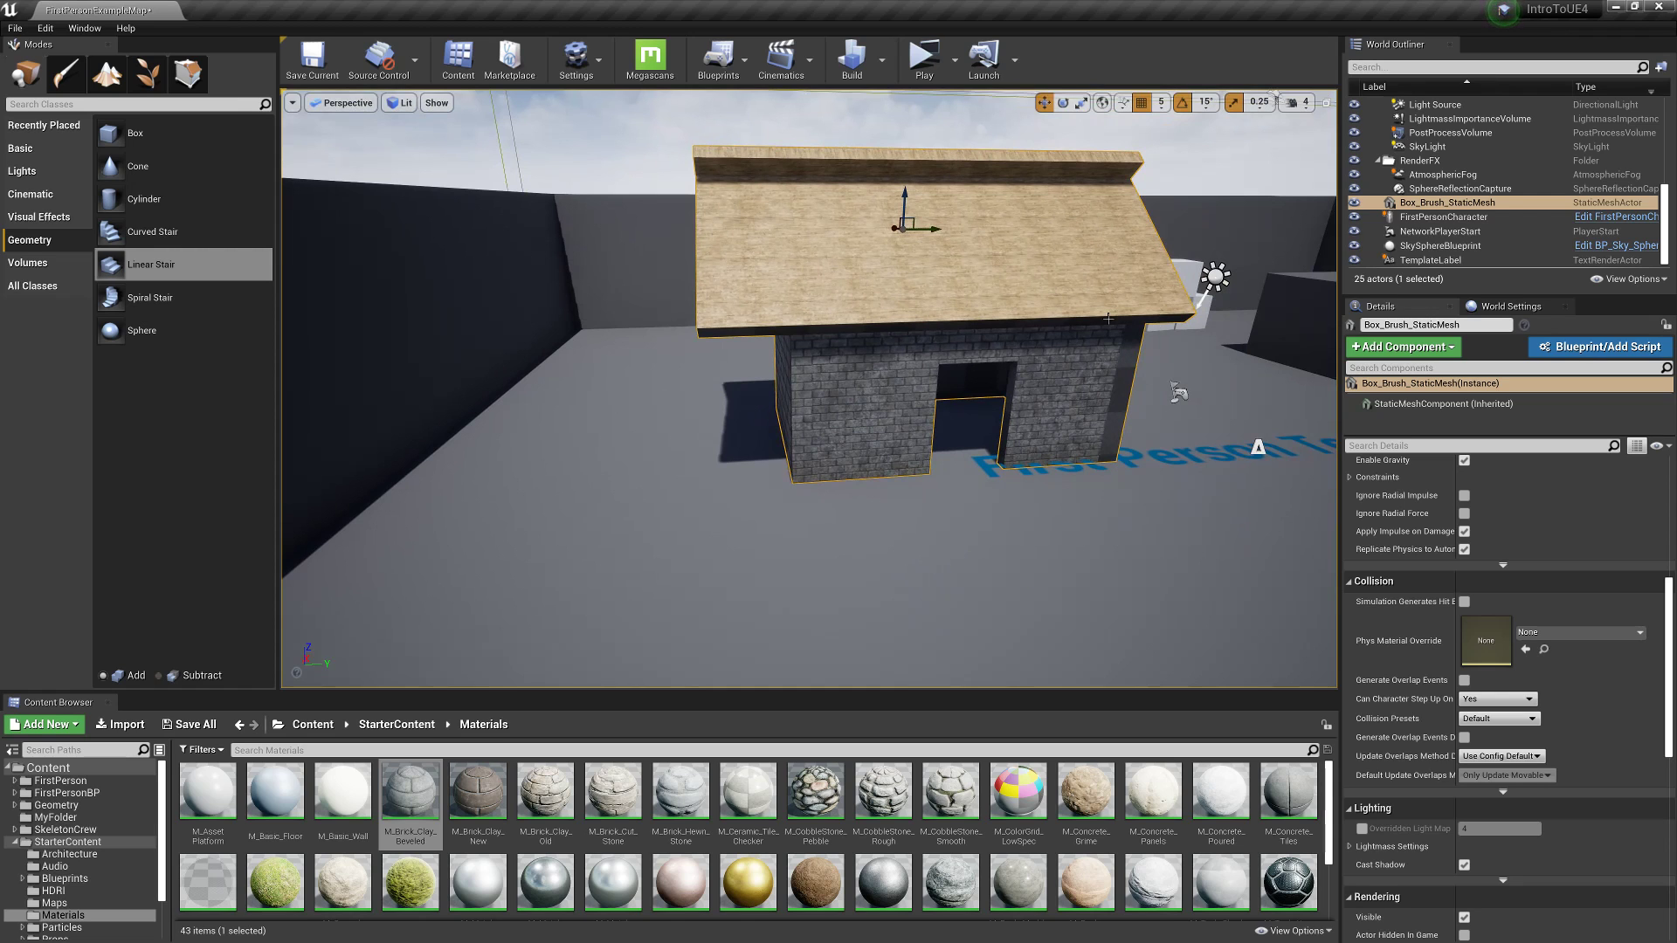
key("a")
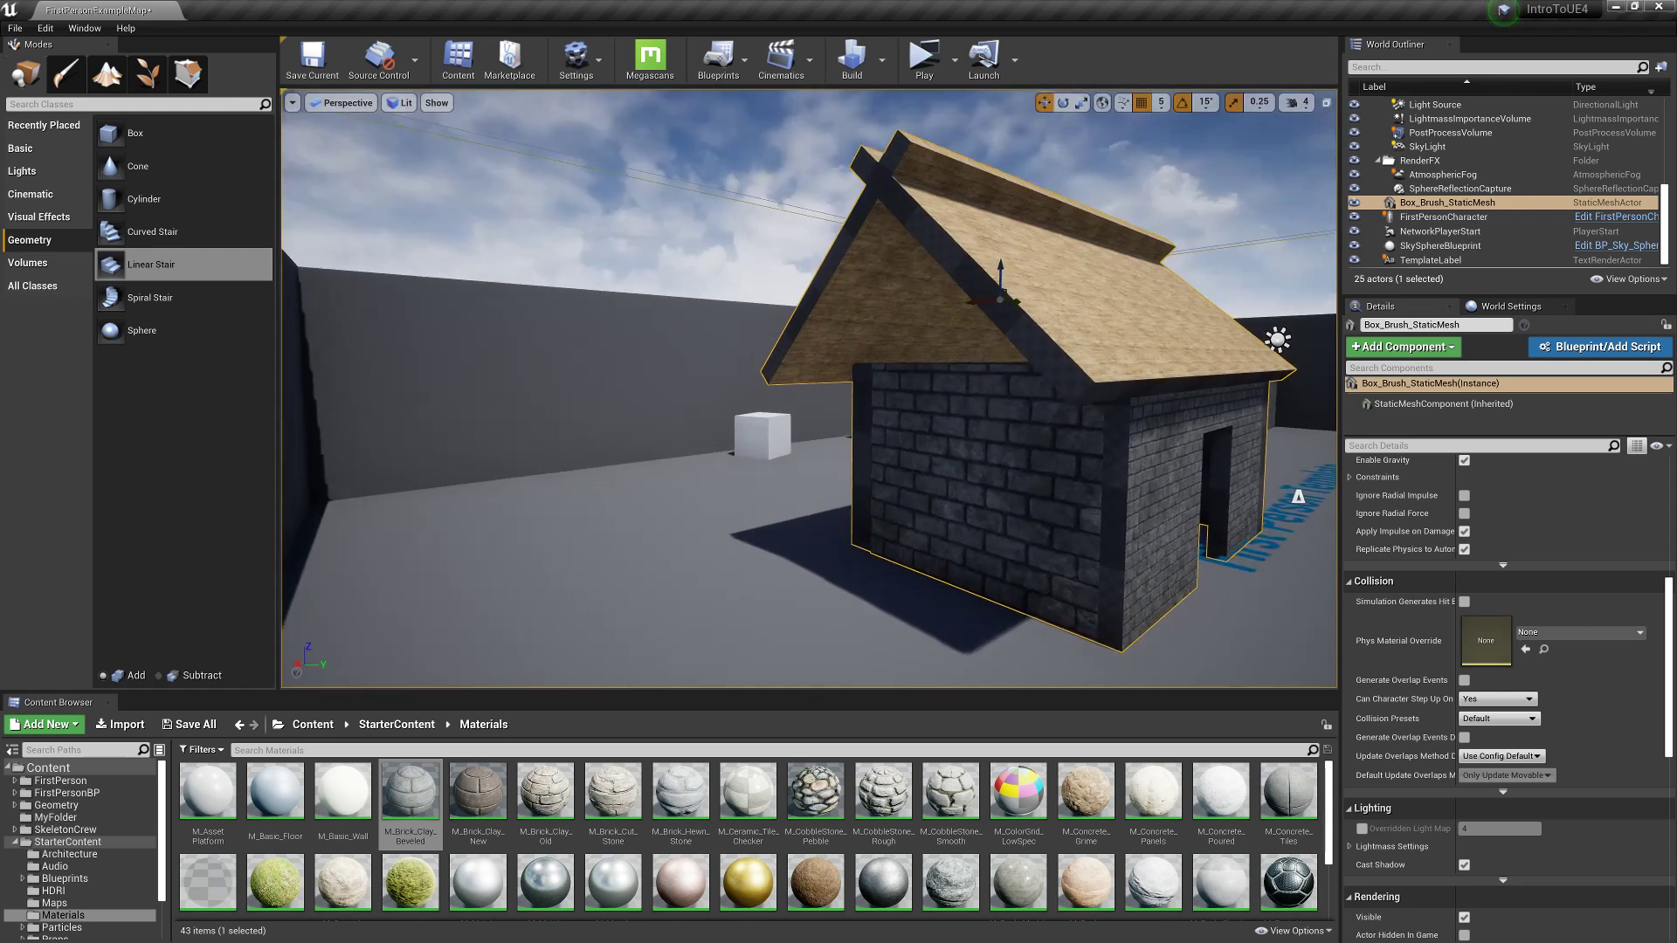